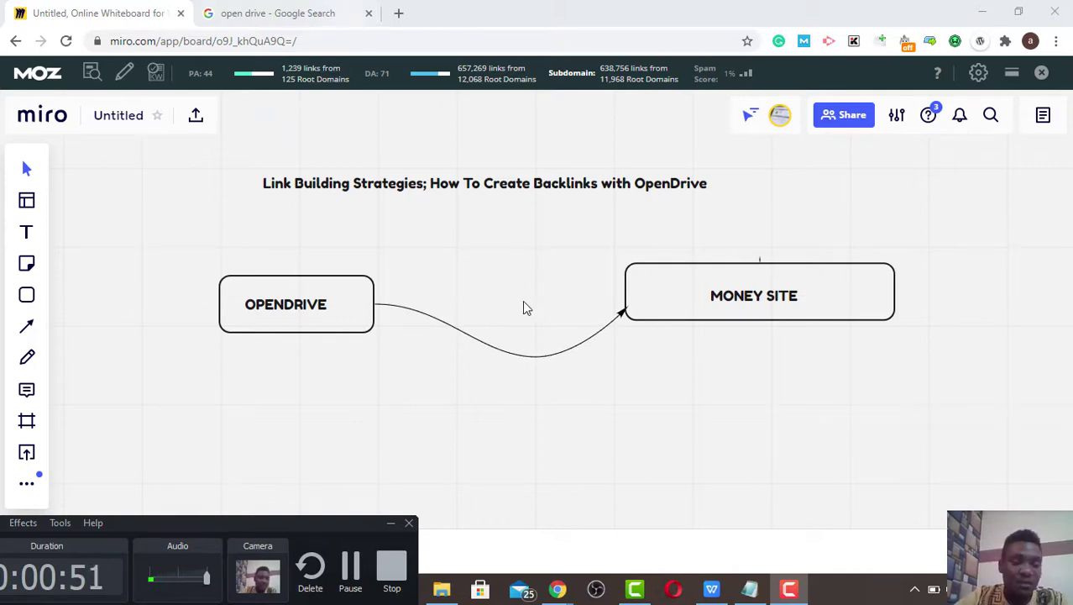
Switch from the Miro link-building board to seo1014.docx in WPS Writer.
left_click(714, 590)
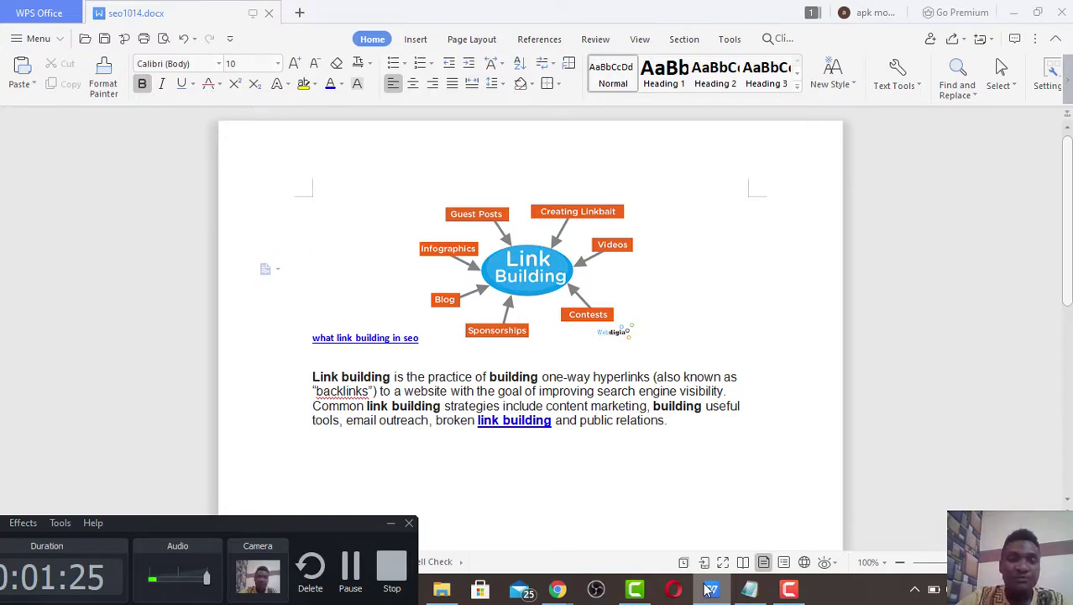
Select the Link Building mind-map picture above the link-building paragraph.
left_click(472, 266)
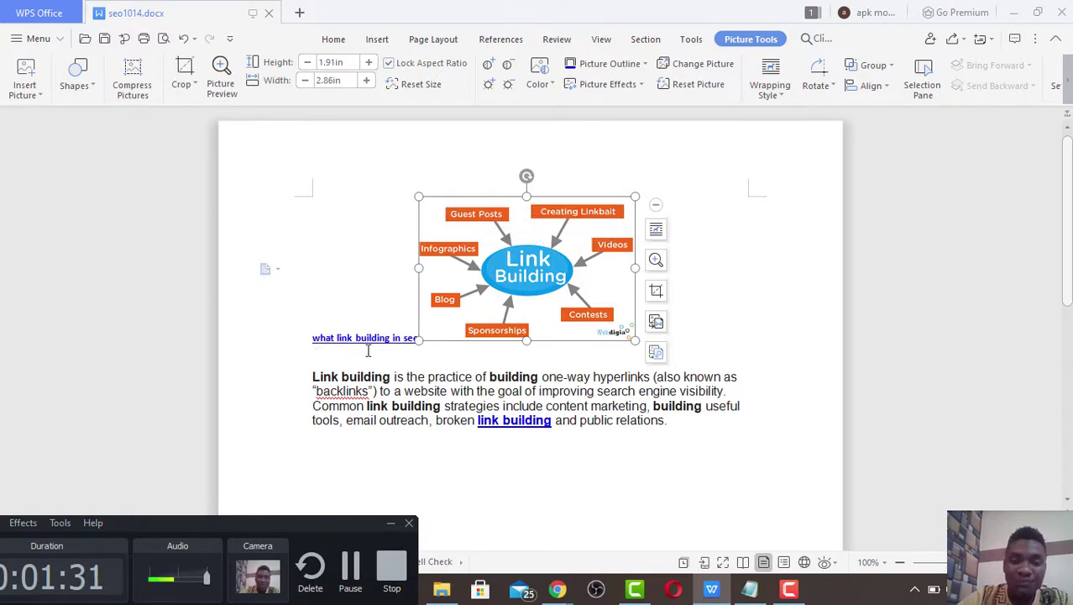
left_click(362, 308)
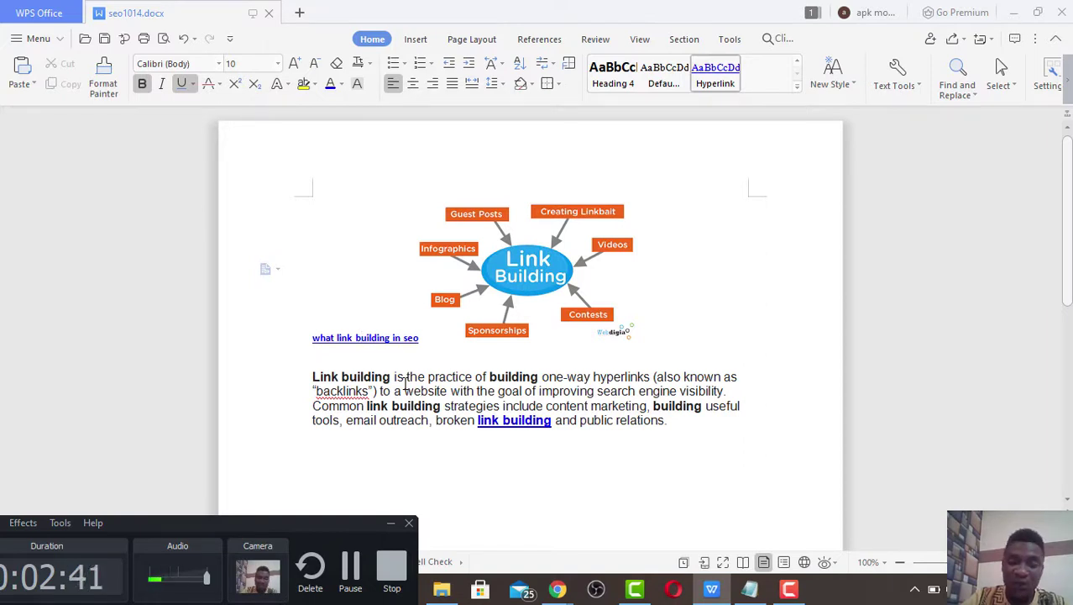
left_click(542, 309)
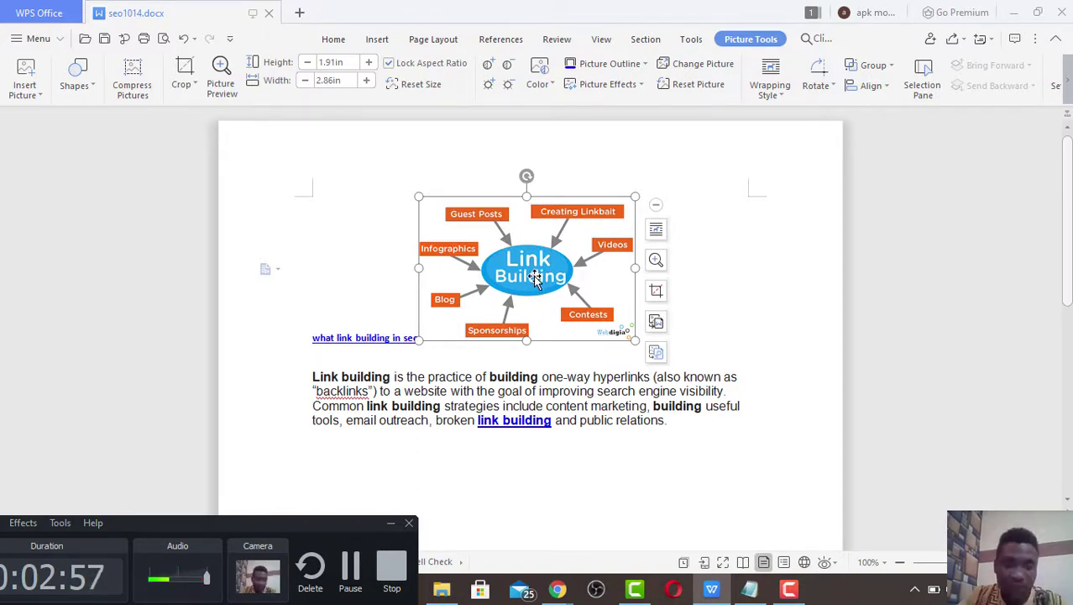
Open the Hyperlink dialog for the mind-map picture with Ctrl+K.
right_click(533, 275)
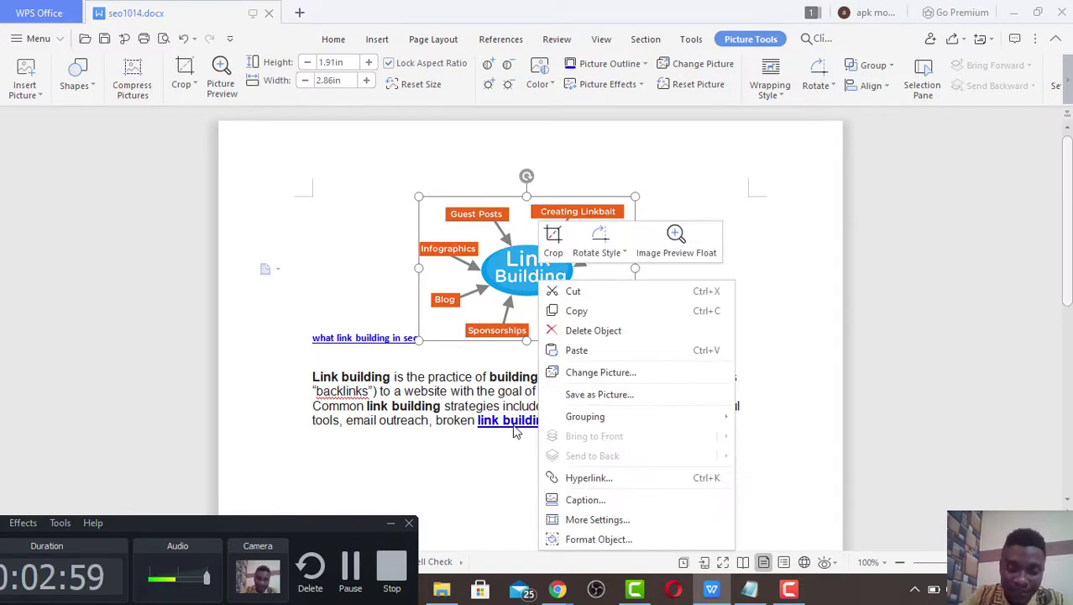
key("Escape")
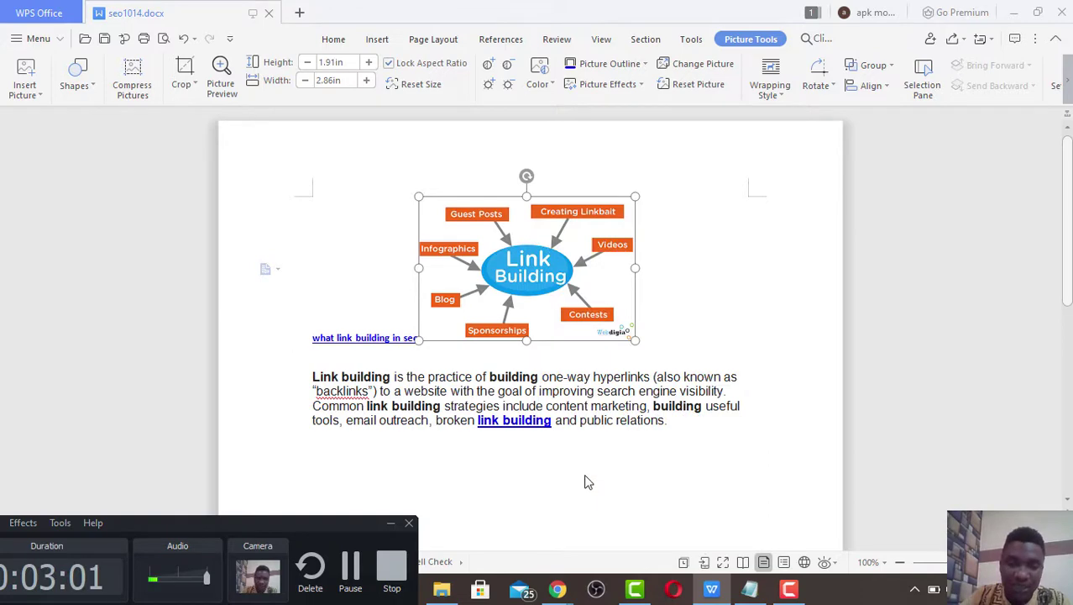
key("ctrl+k")
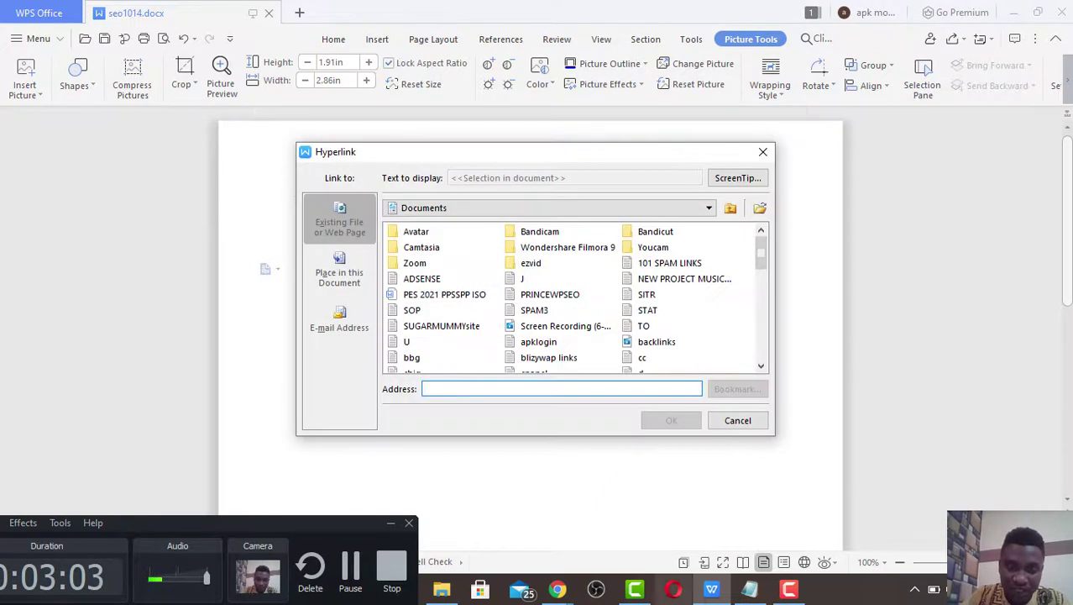
mouse_move(558, 590)
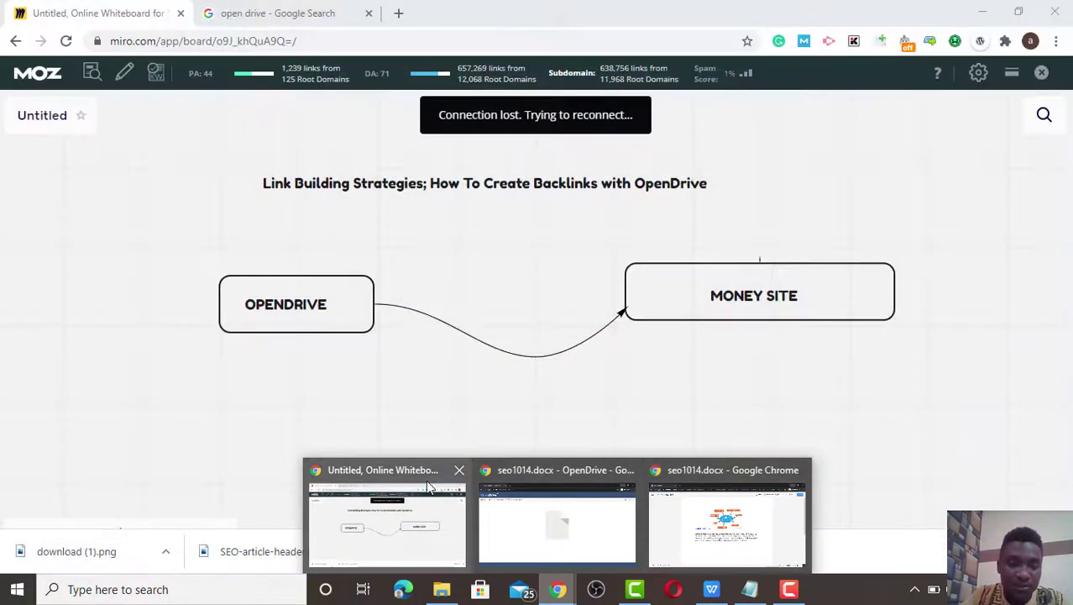
Open princewpseo.com in a new Chrome tab.
left_click(427, 514)
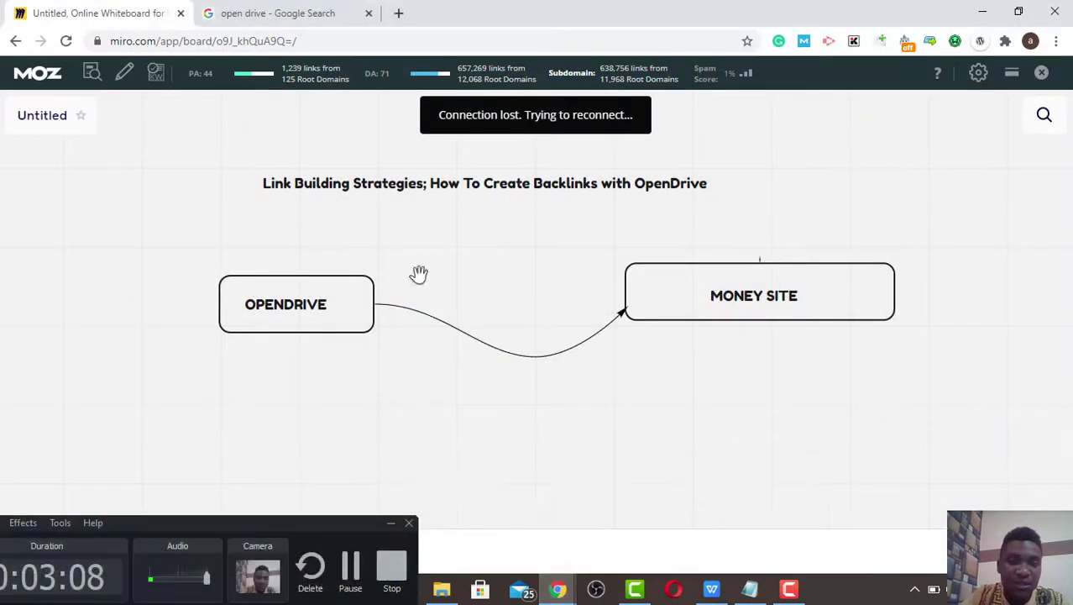
left_click(399, 13)
left_click(408, 36)
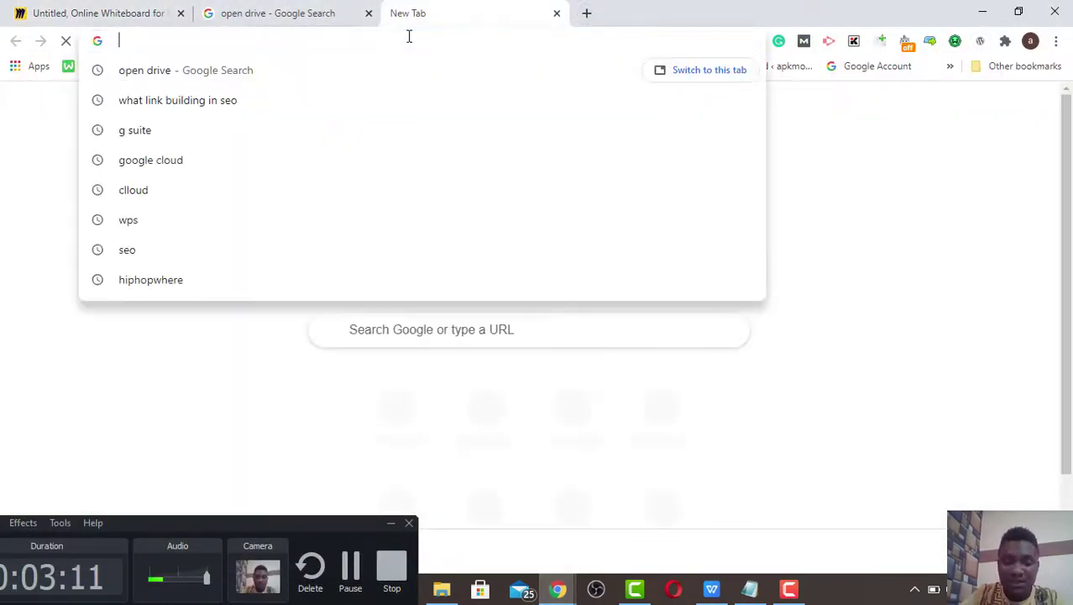
type("prince")
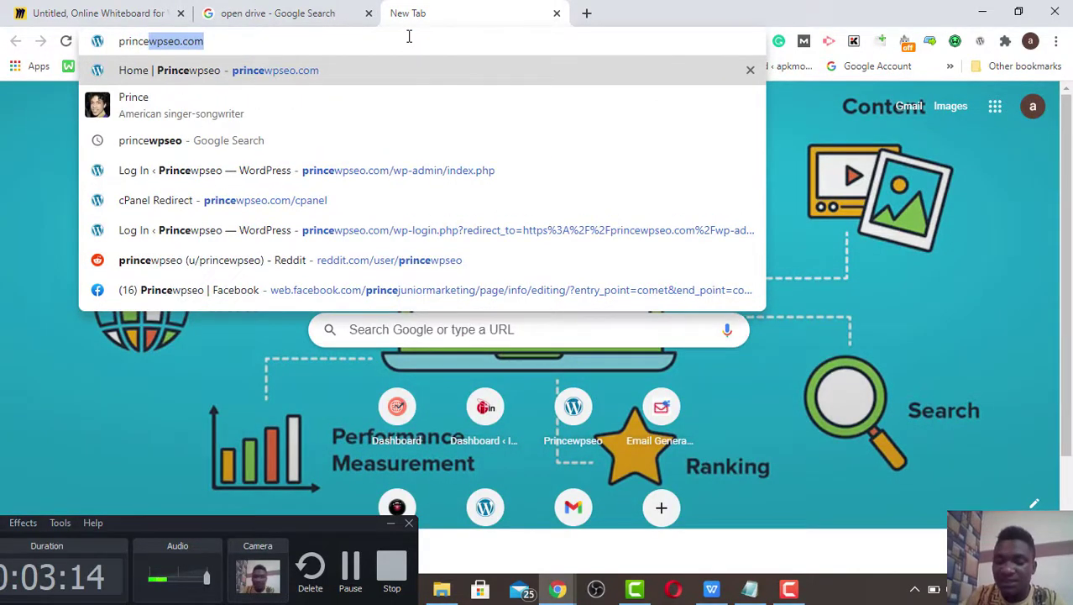
key("Return")
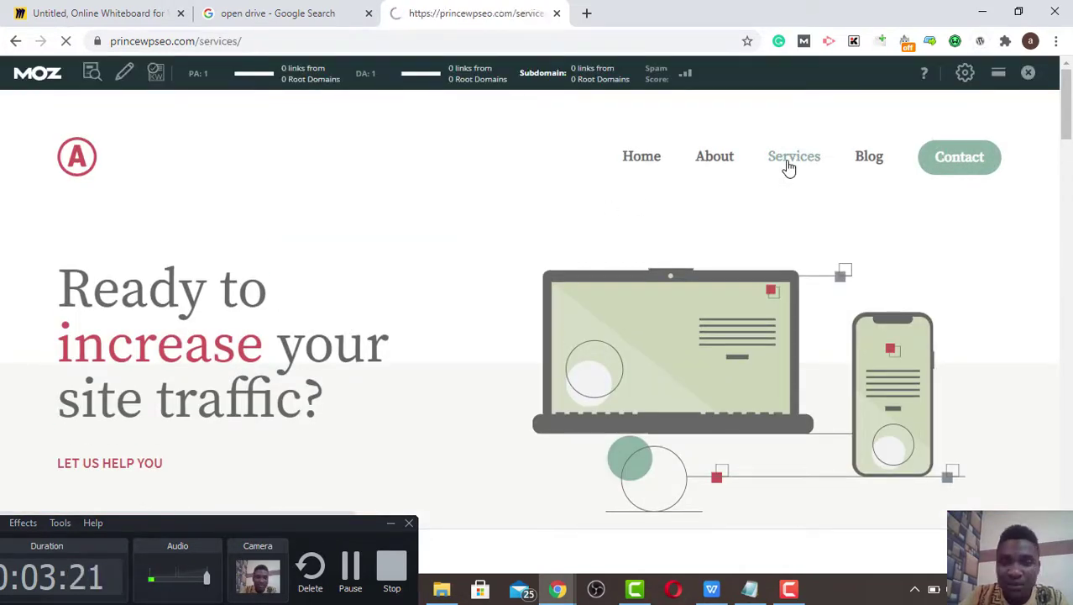
scroll(431, 263, "down", 10)
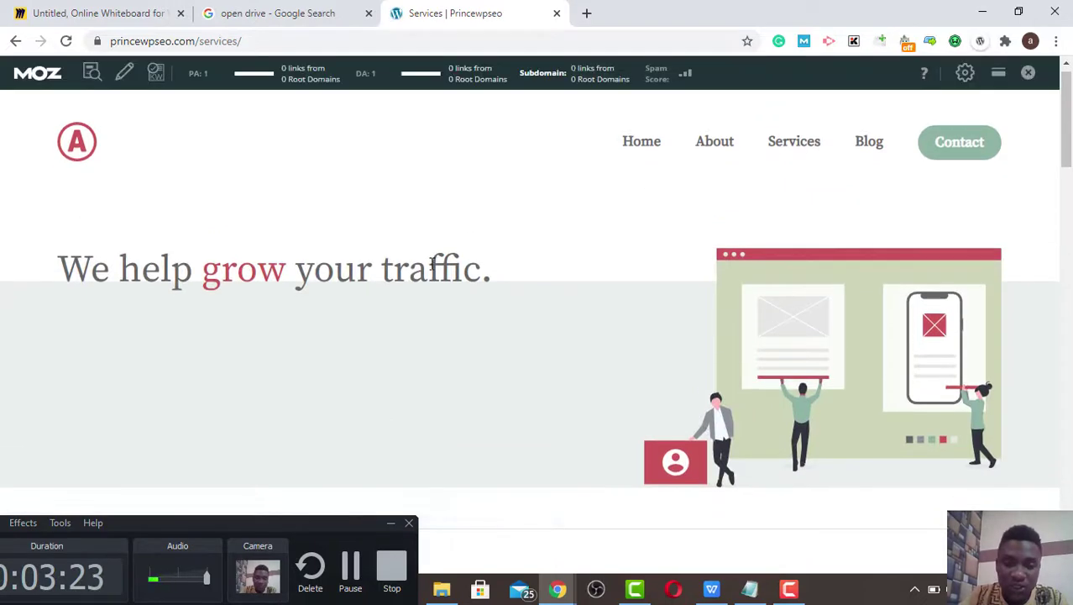
scroll(431, 263, "up", 4)
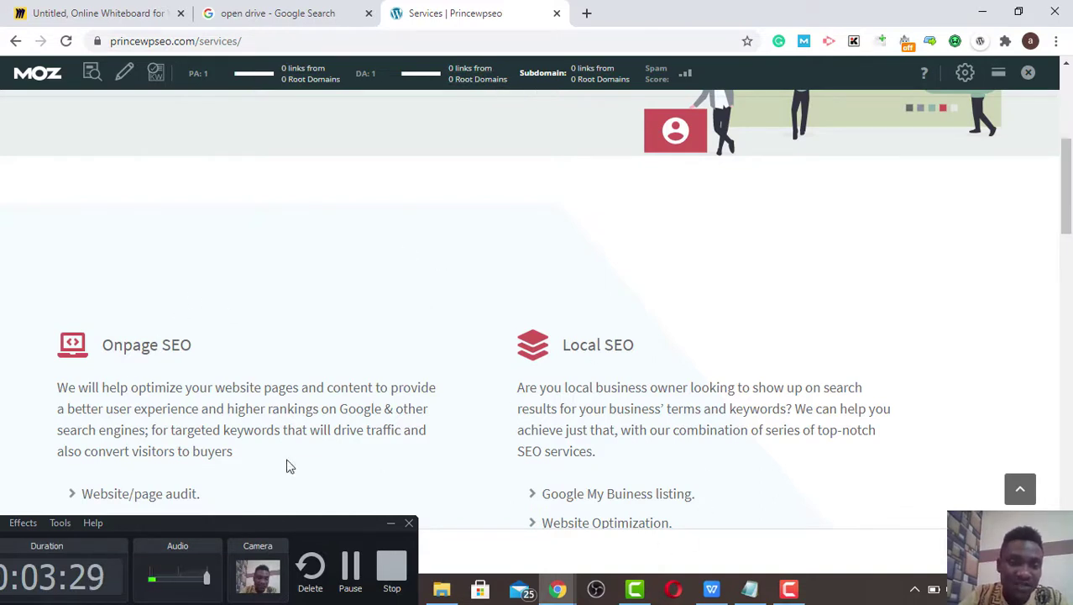
Cut the princewpseo.com/services address and return to the WPS Hyperlink dialog's address field.
left_click(468, 35)
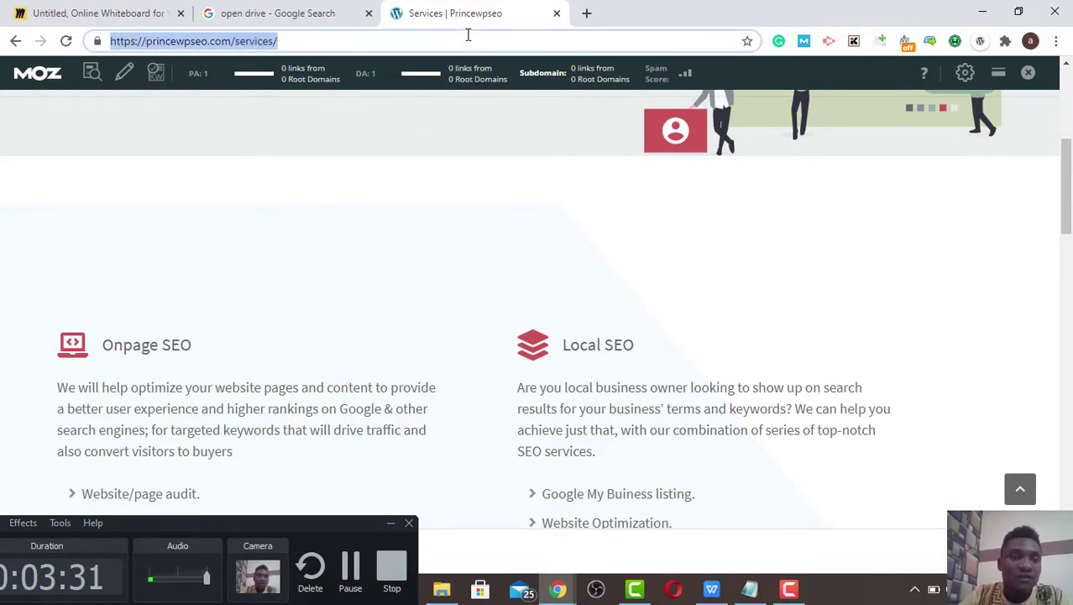
key("BackSpace")
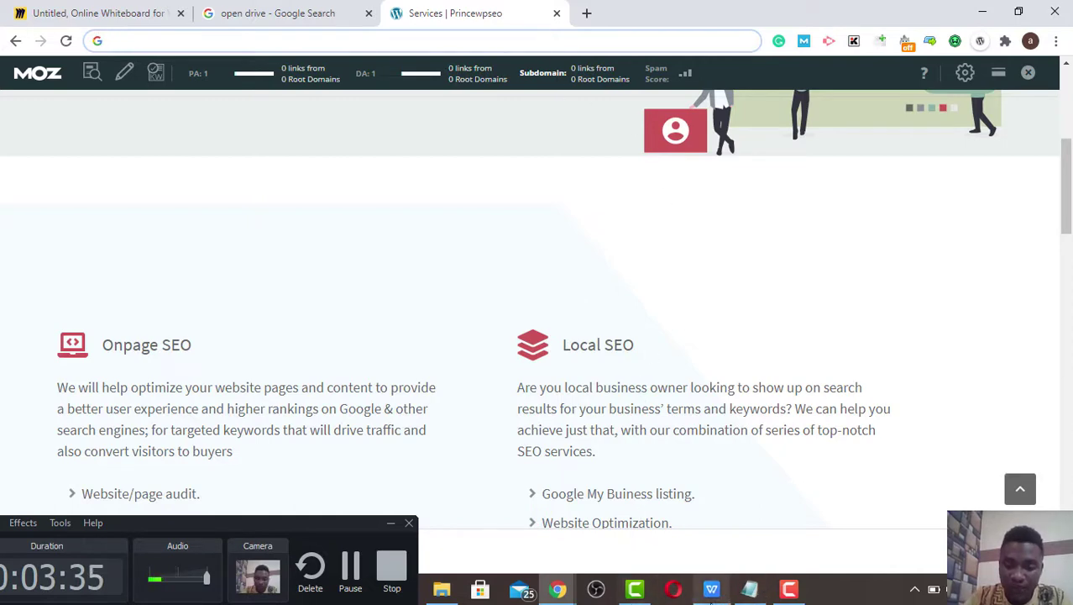
left_click(711, 589)
left_click(550, 389)
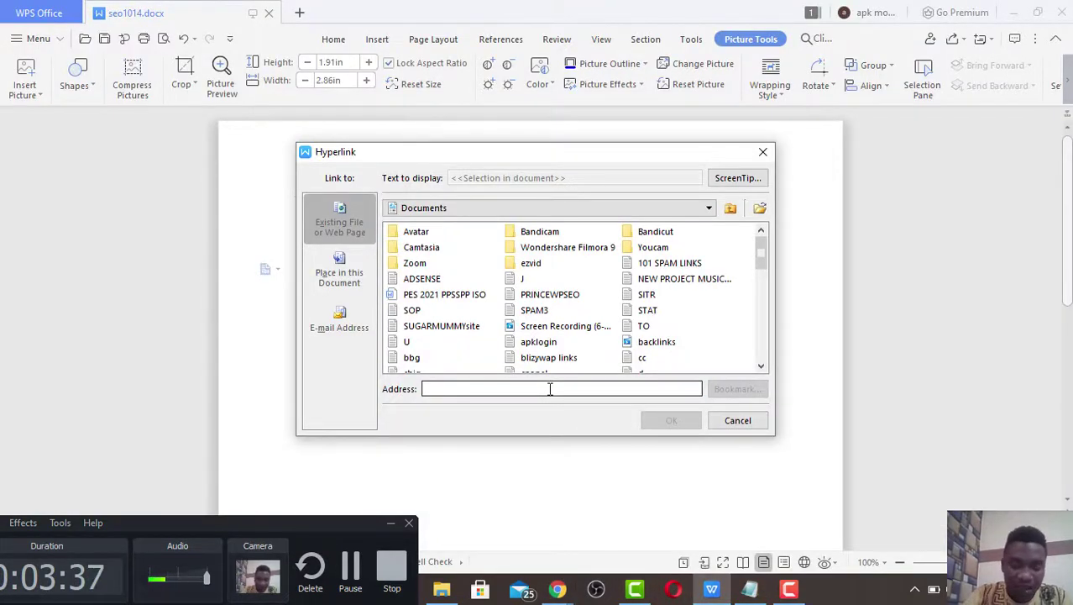
type("https://princewpseo.com/semrush/")
left_click(672, 420)
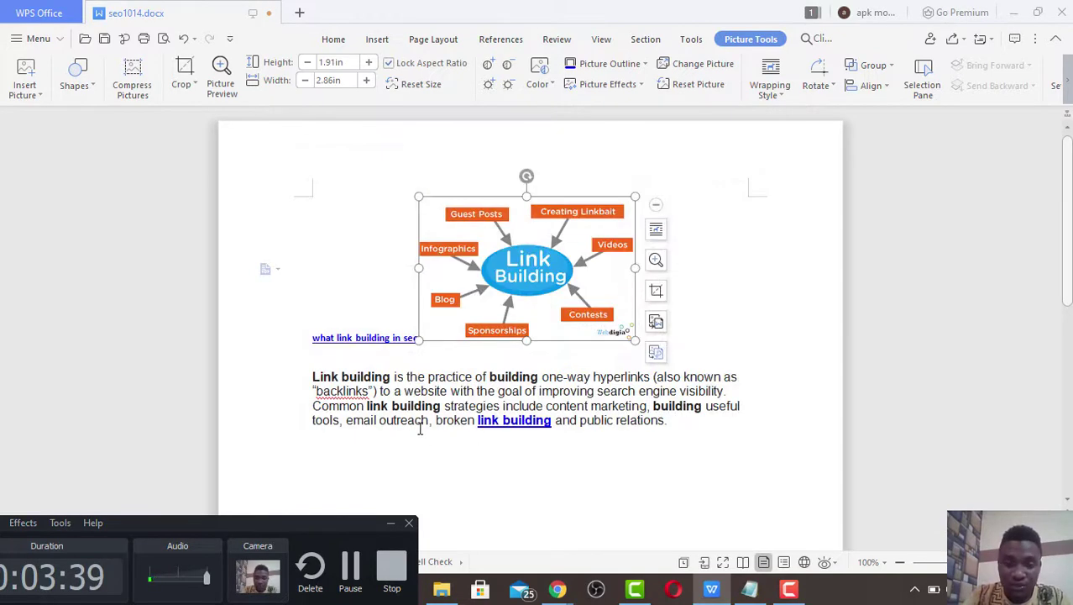
mouse_move(516, 315)
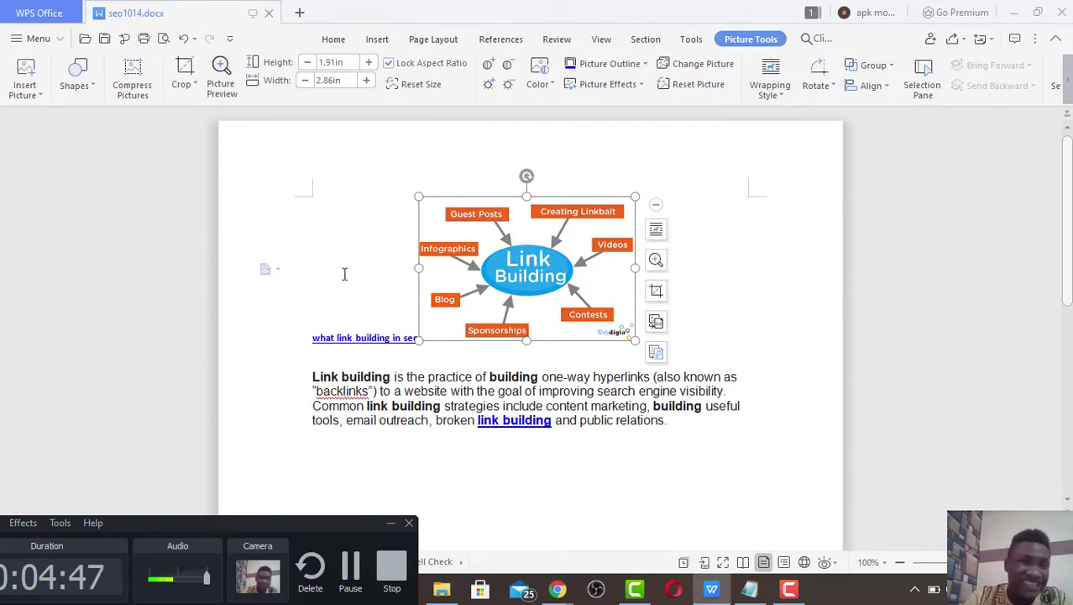
Log in to OpenDrive from the Google results with Remember me ticked.
left_click(1013, 19)
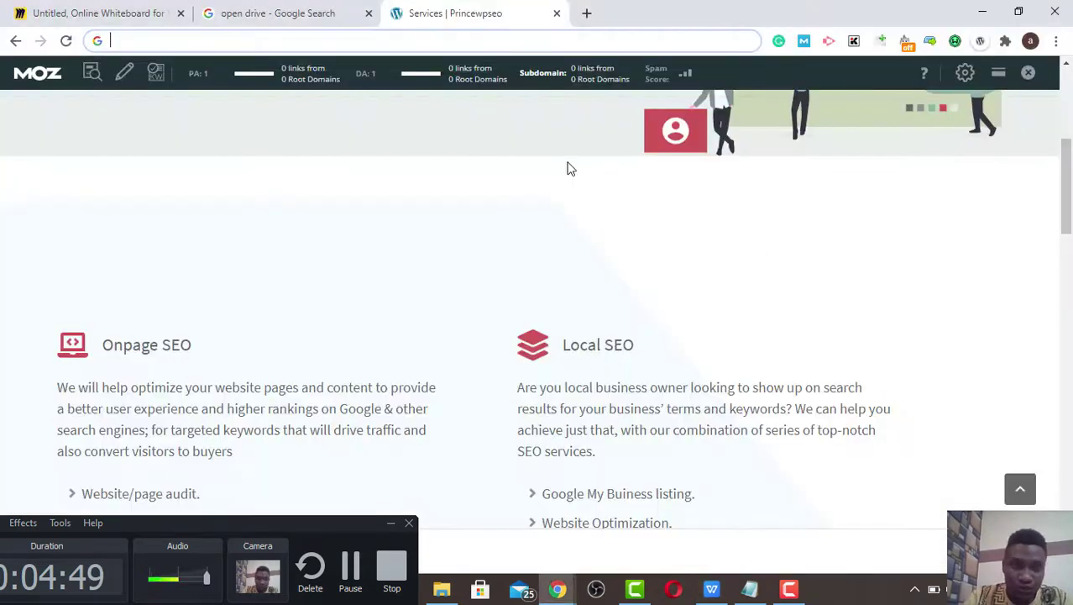
left_click(325, 12)
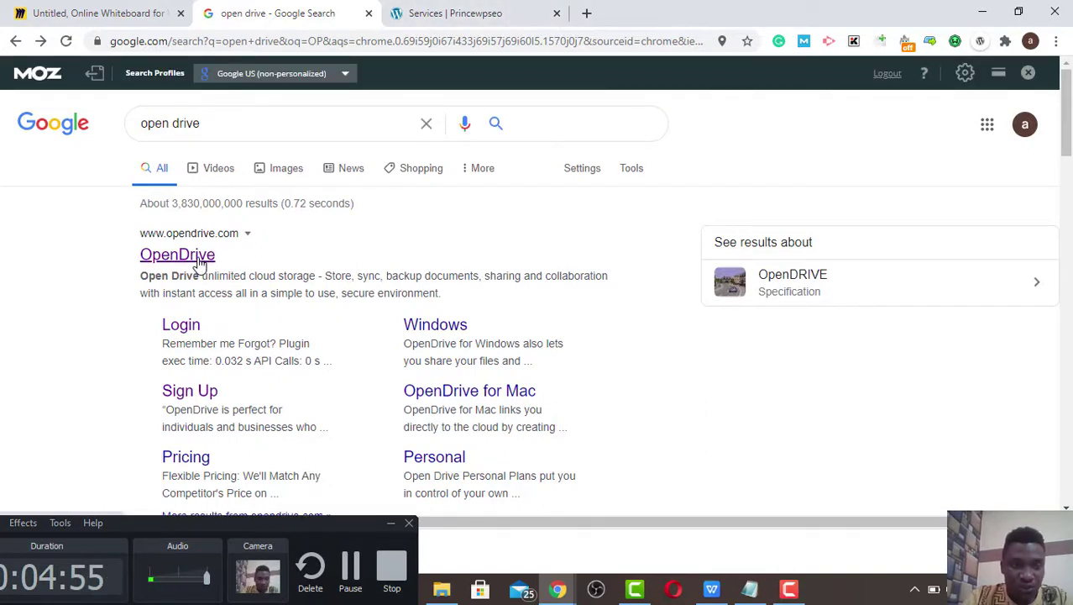
left_click(200, 264)
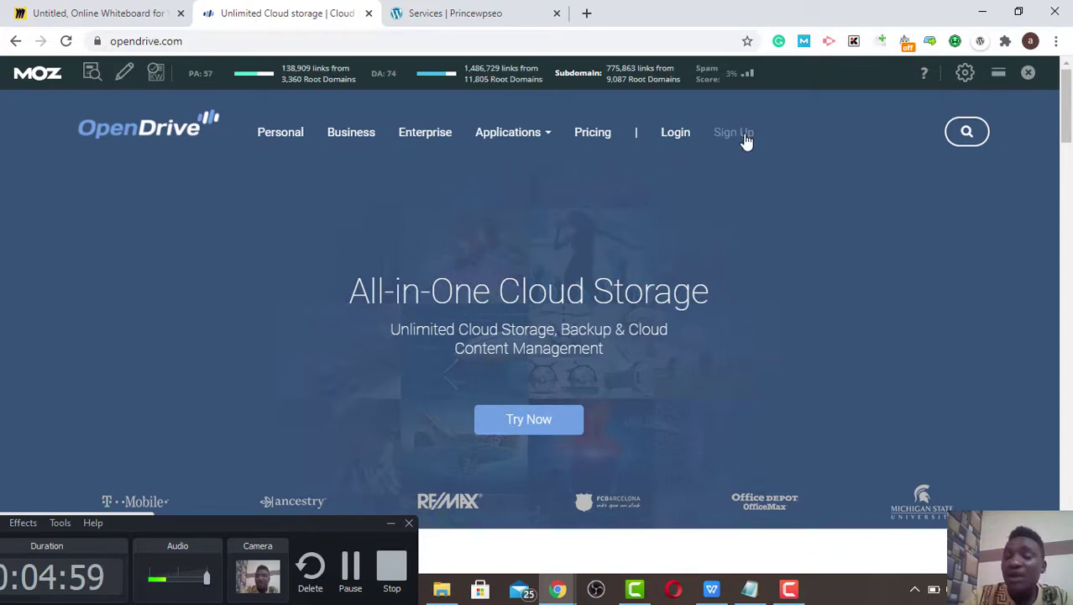
left_click(676, 133)
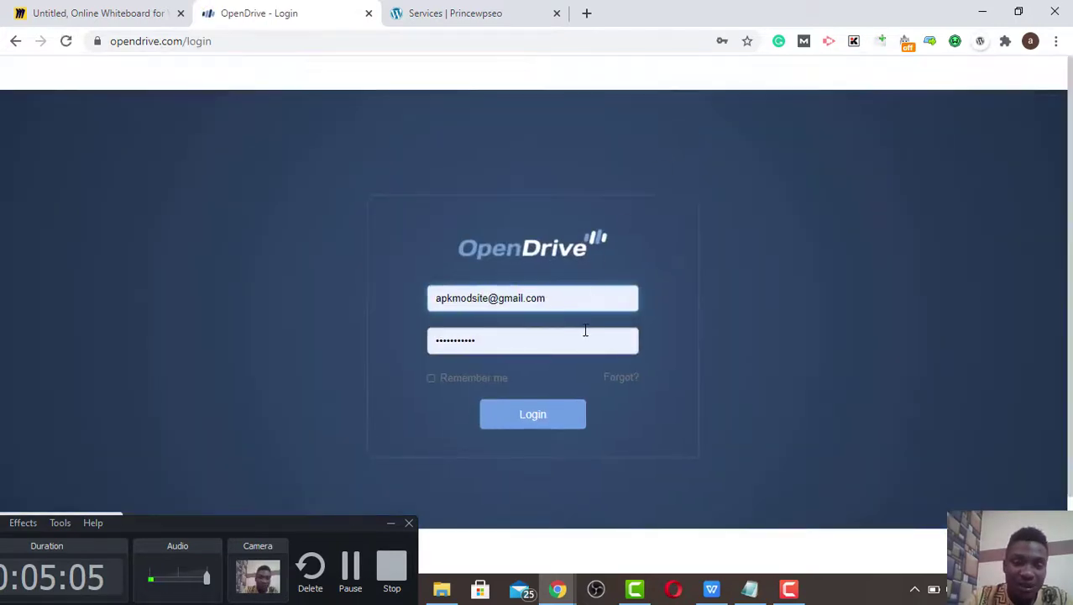
left_click(459, 386)
left_click(531, 412)
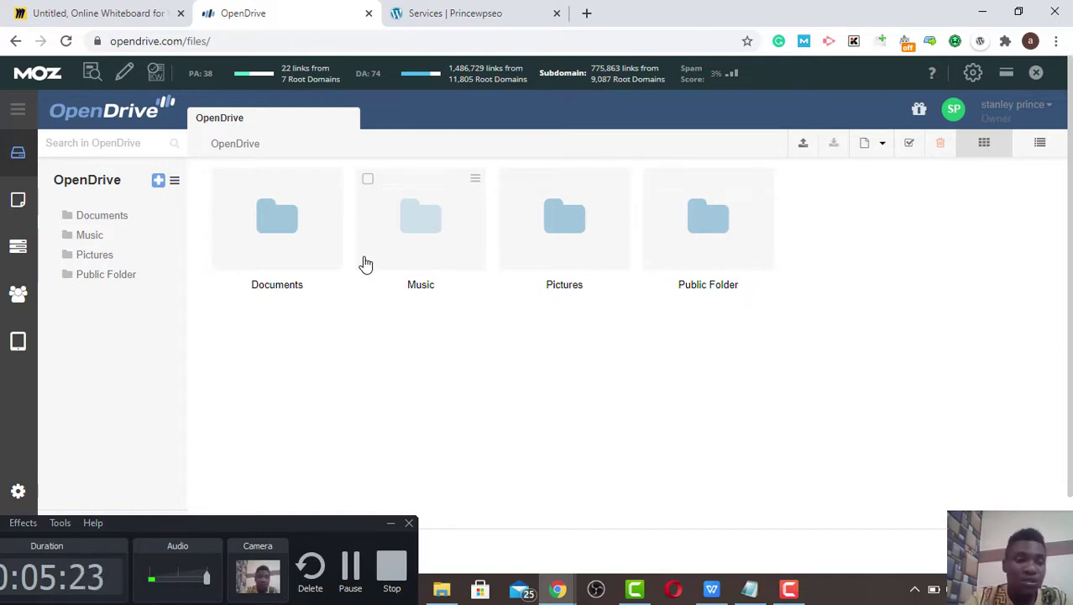
Add a top-level OpenDrive folder named 'Link Building'.
left_click(158, 180)
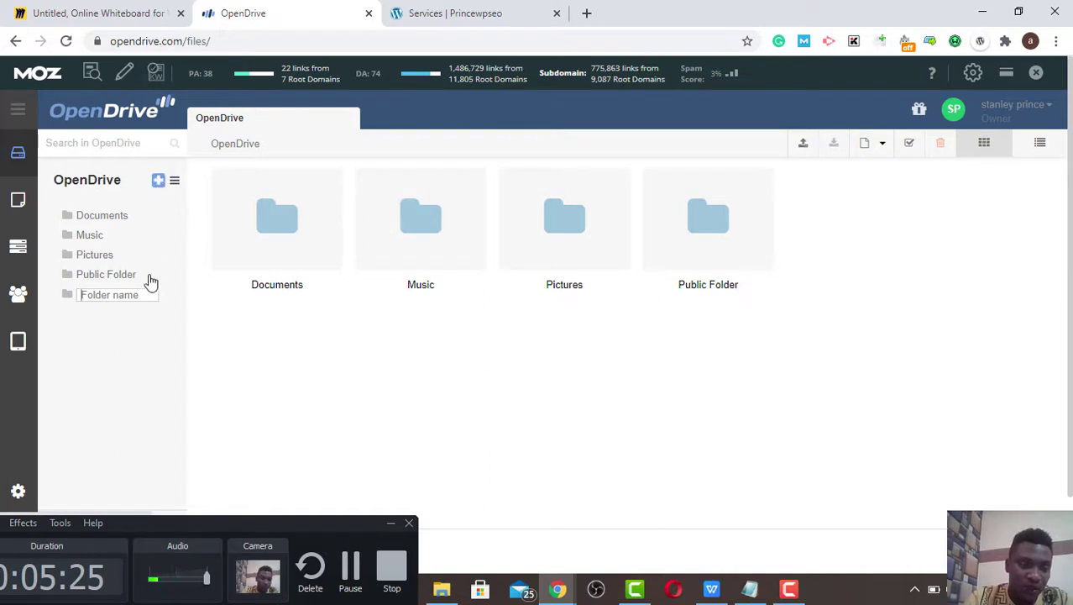
left_click(134, 296)
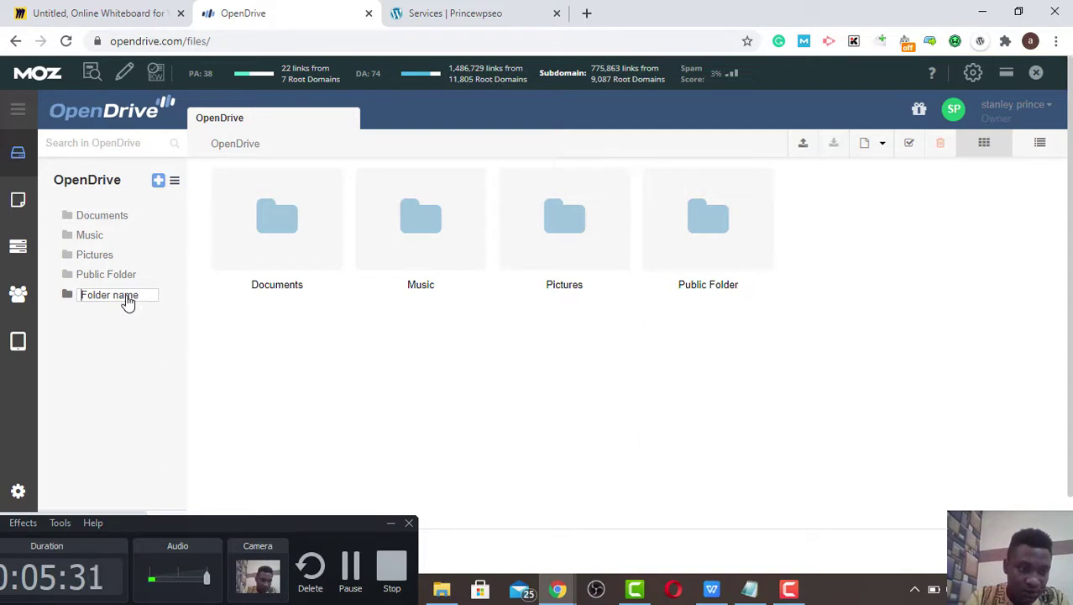
type("g")
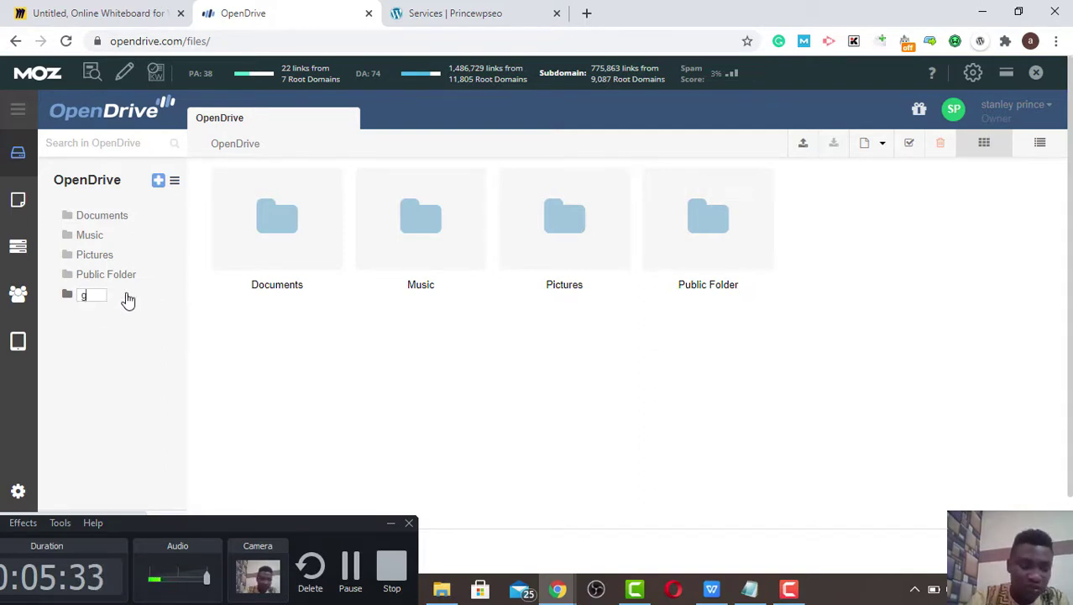
key("BackSpace")
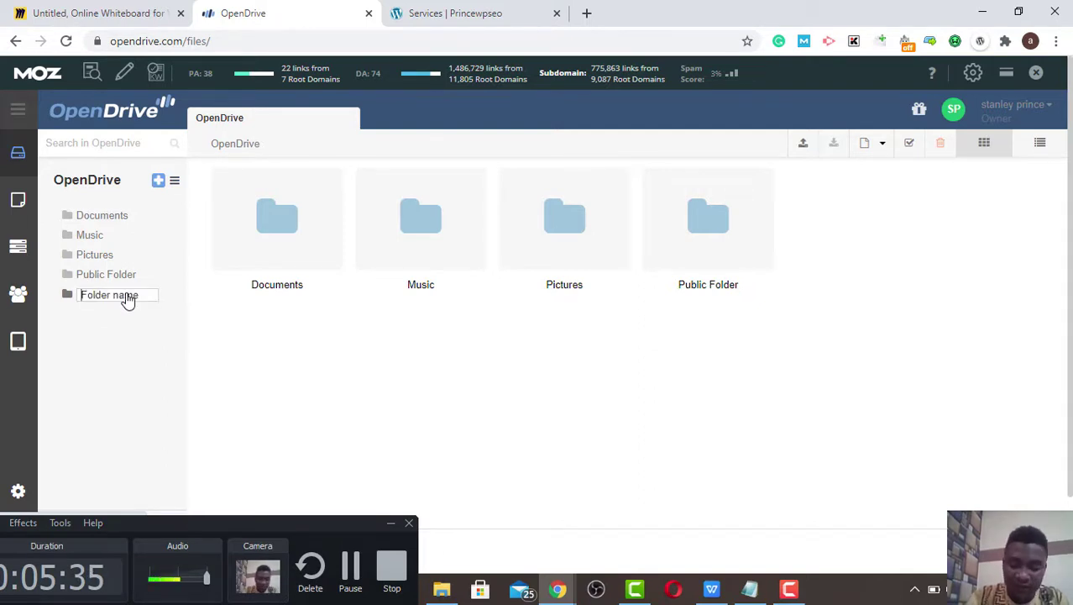
type("Lin")
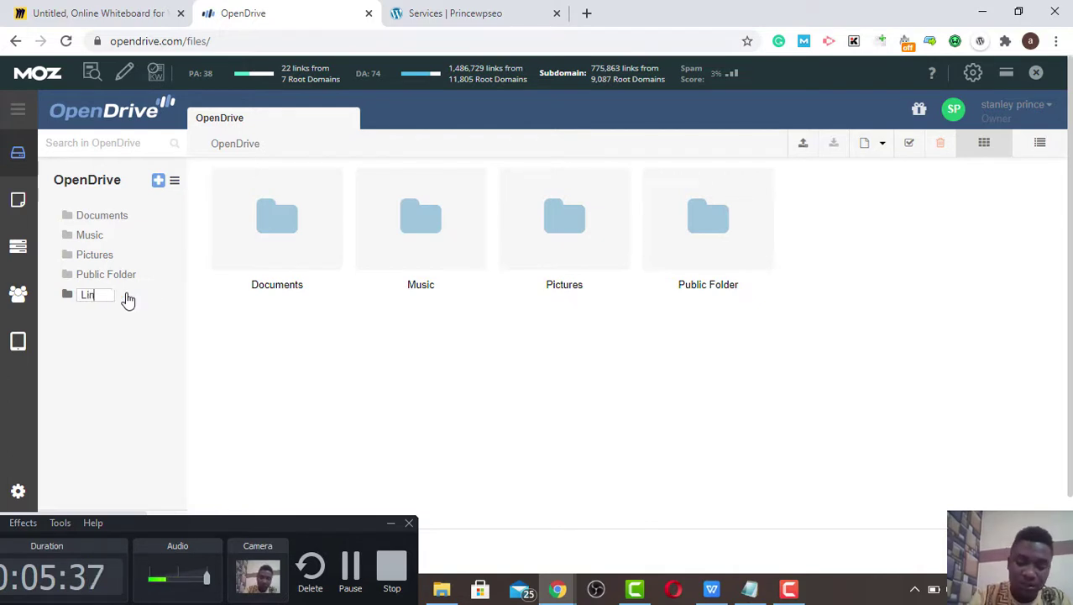
type("k Bu")
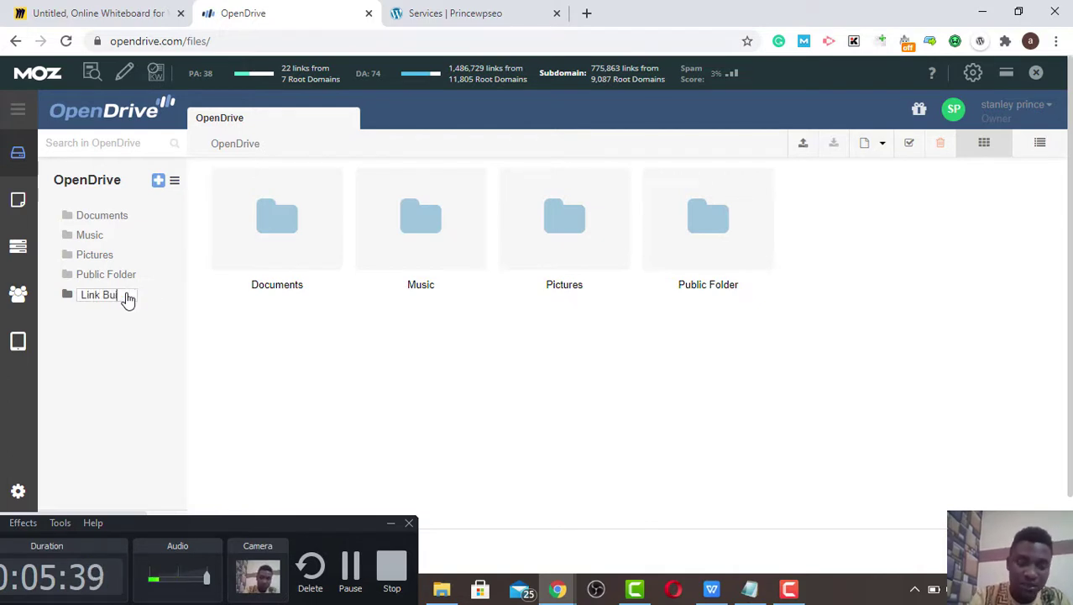
type("il")
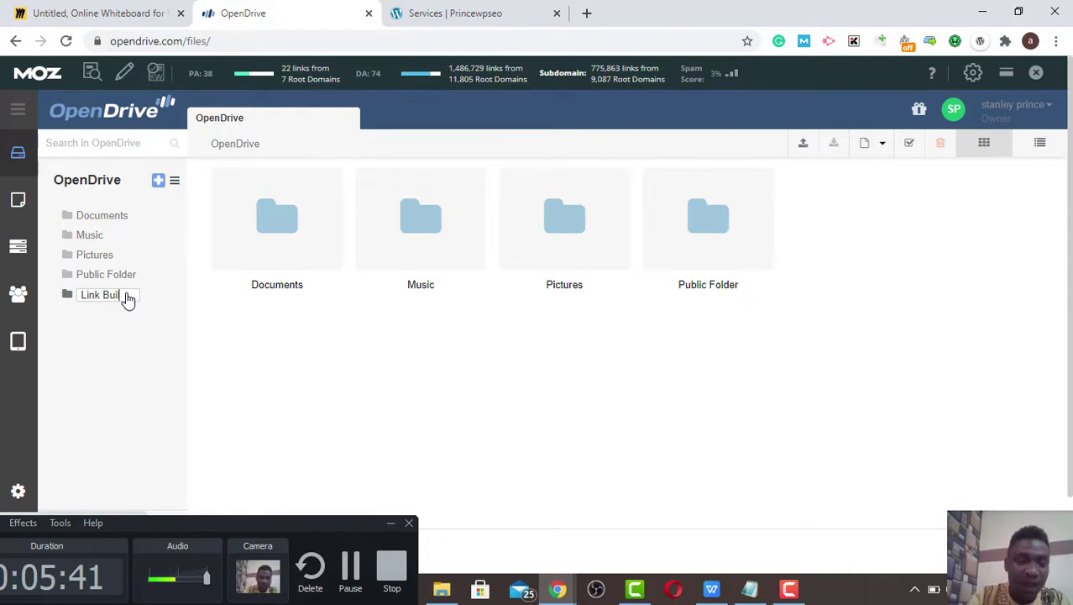
type("ding")
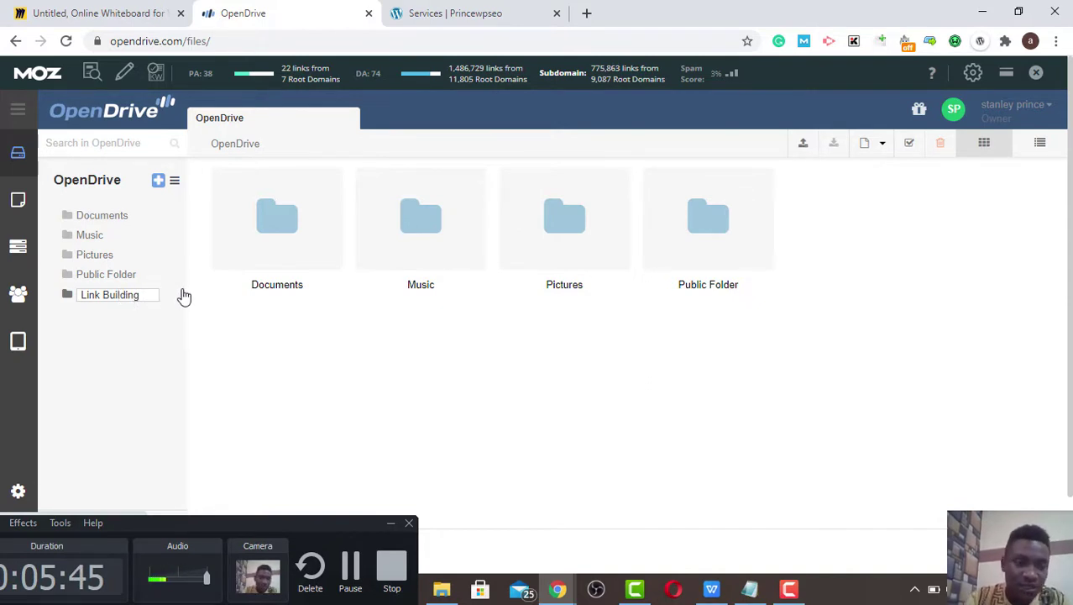
key("Return")
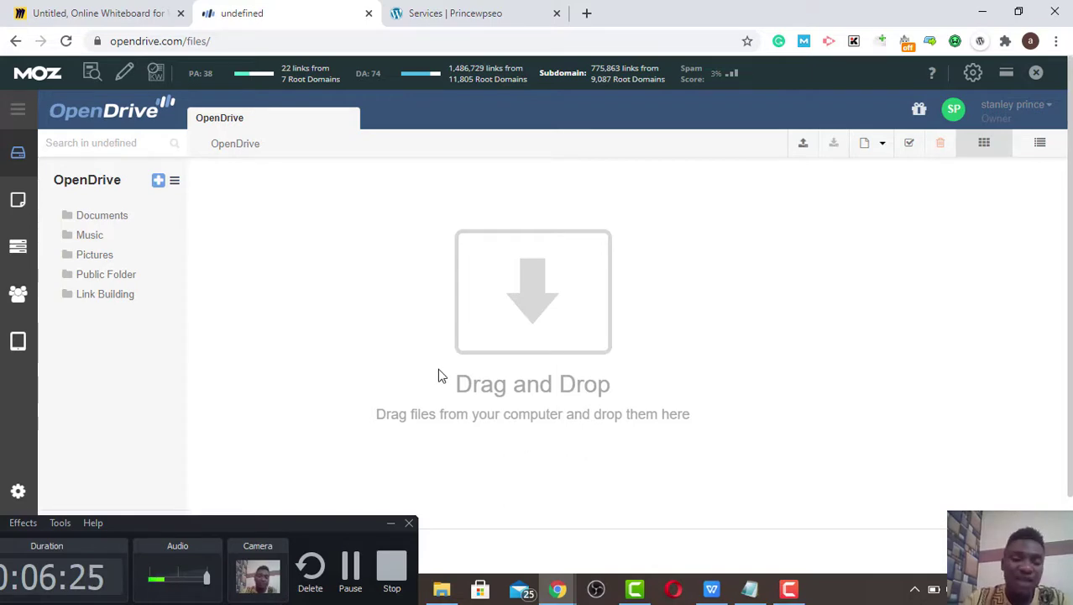
Search Documents for 'seo' and open seo1014 in WPS Office.
left_click(442, 589)
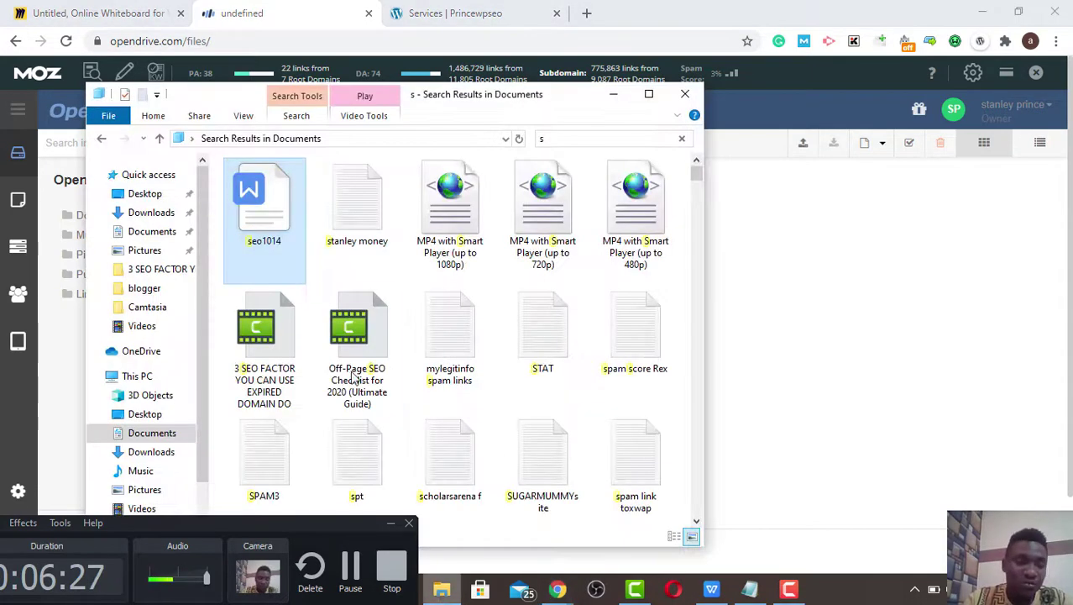
left_click_drag(256, 239, 298, 241)
left_click(158, 435)
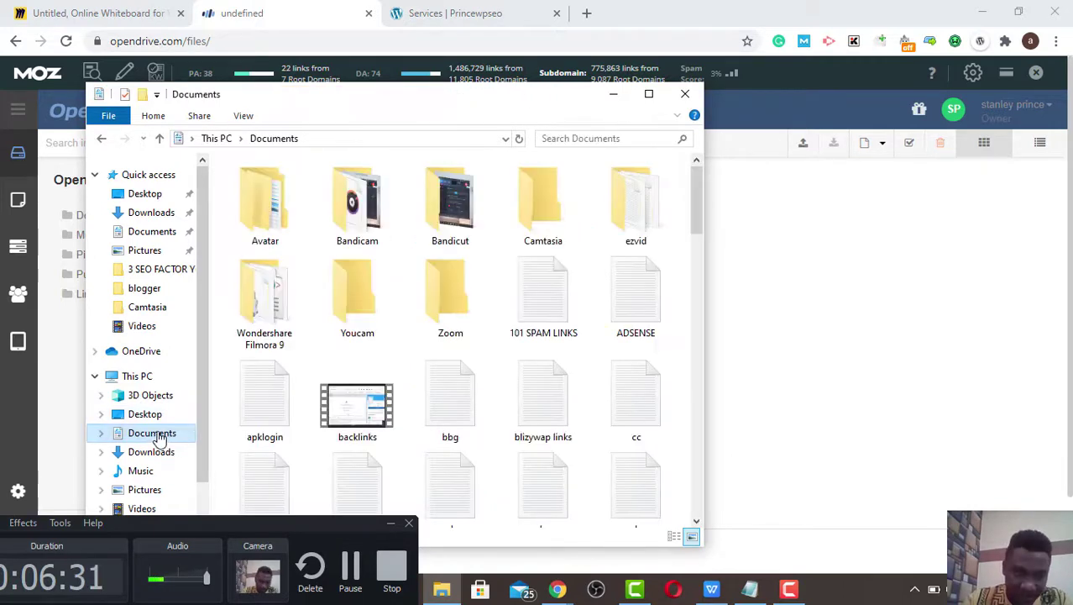
left_click(578, 137)
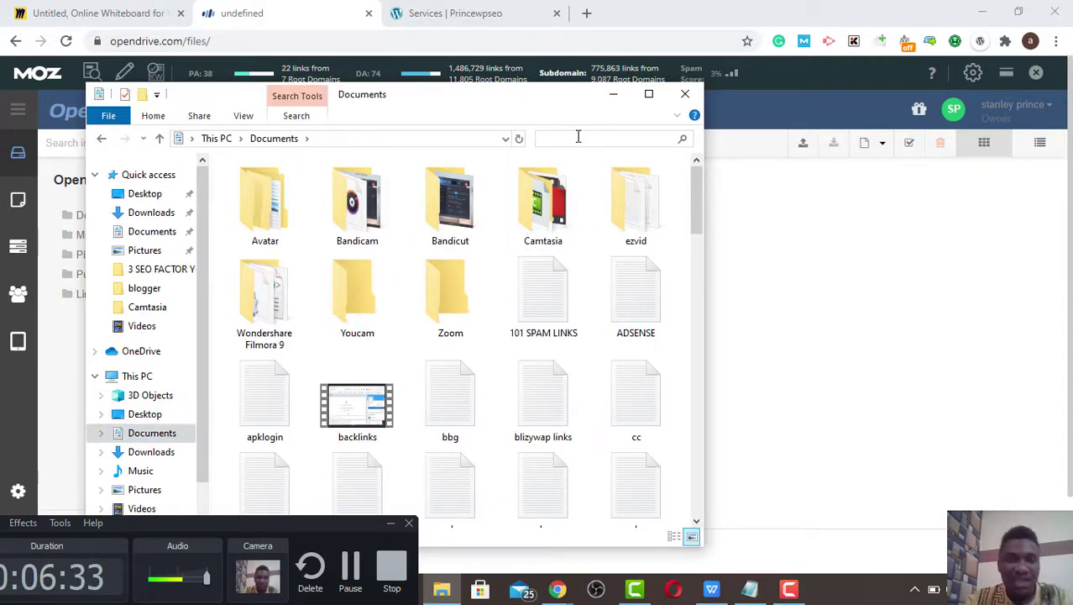
type("se")
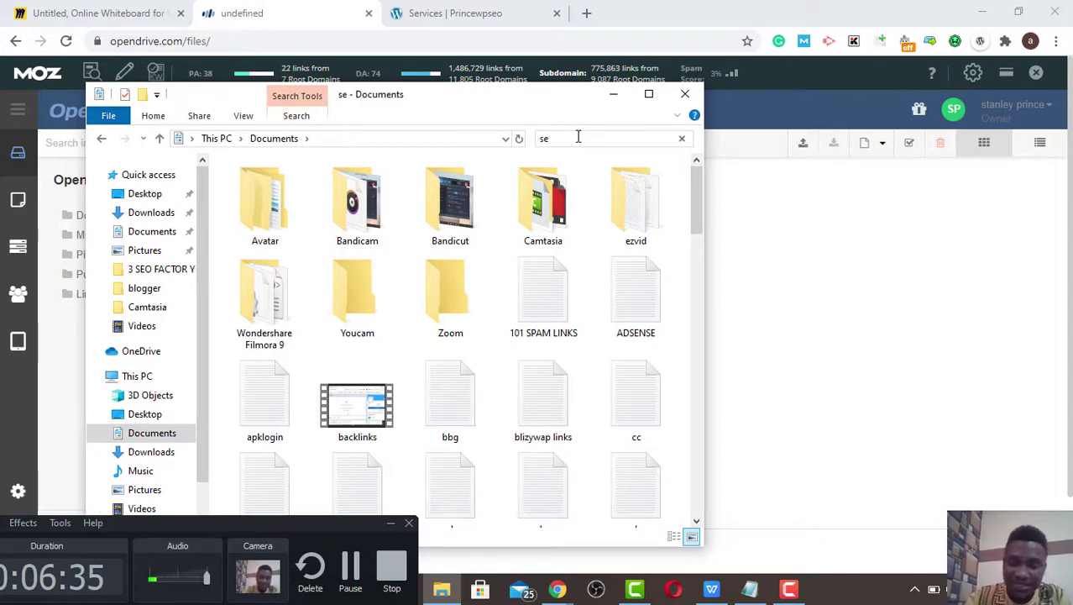
type("o")
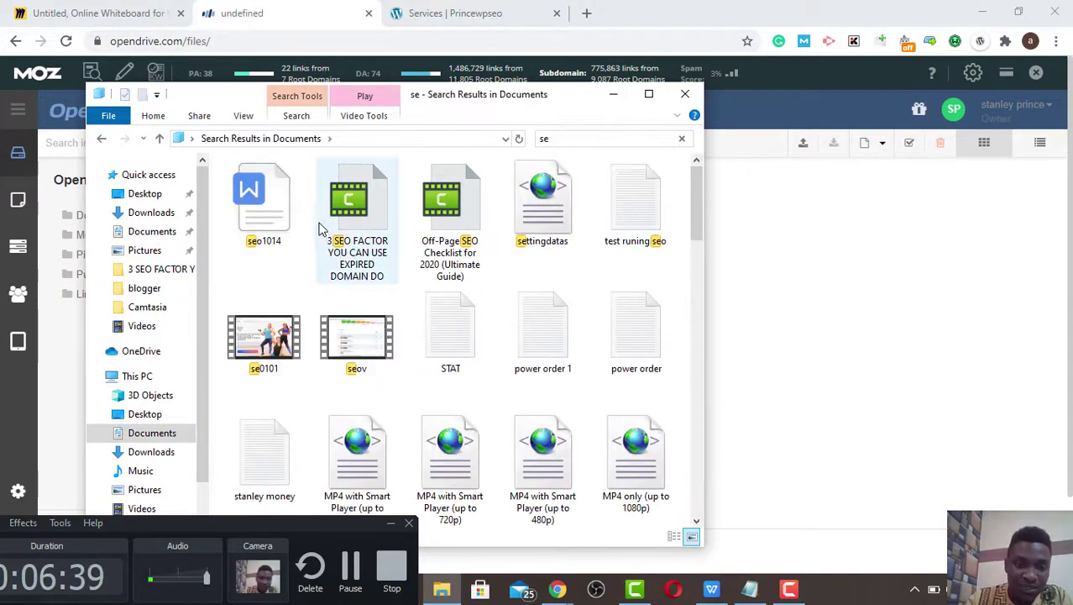
left_click(272, 220)
double_click(265, 206)
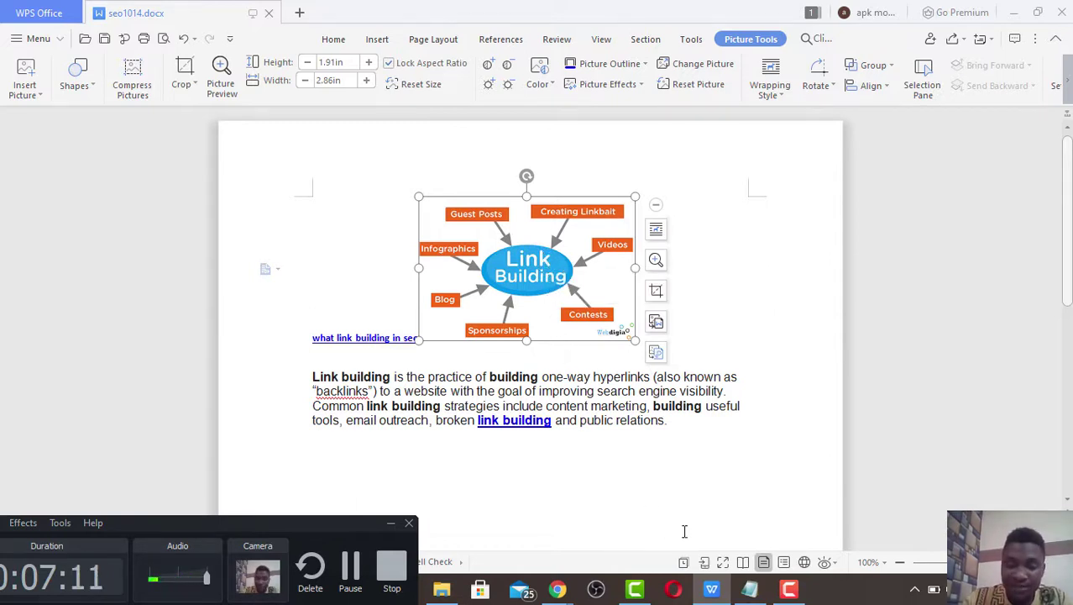
Close the separate seo1014.docx OpenDrive preview window.
mouse_move(567, 592)
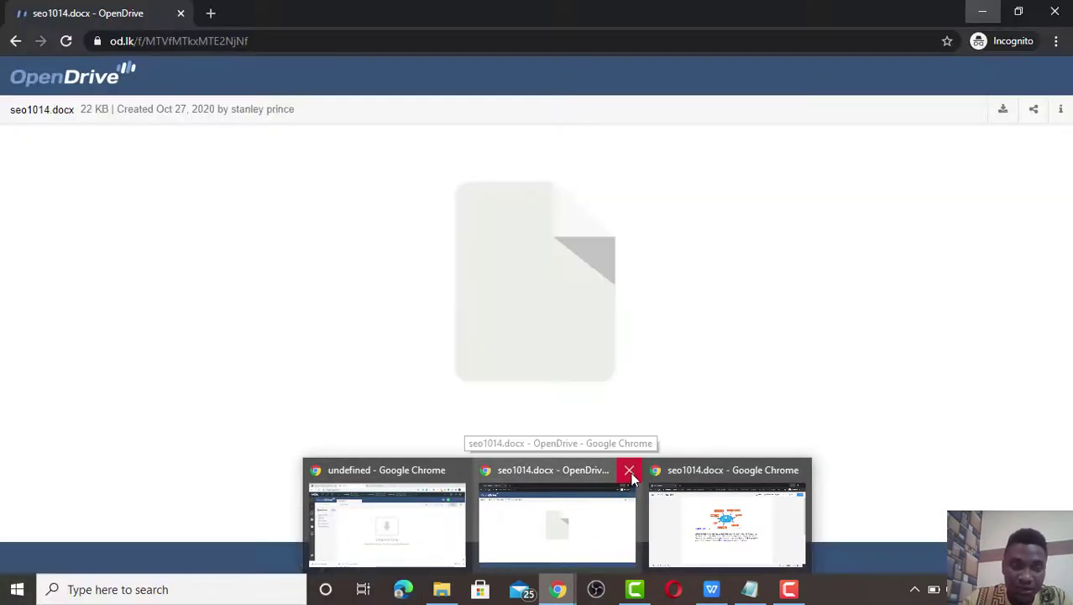
left_click(632, 477)
Drag seo1014 from Explorer into the Link Building folder, uploading the 22 KB file.
mouse_move(458, 505)
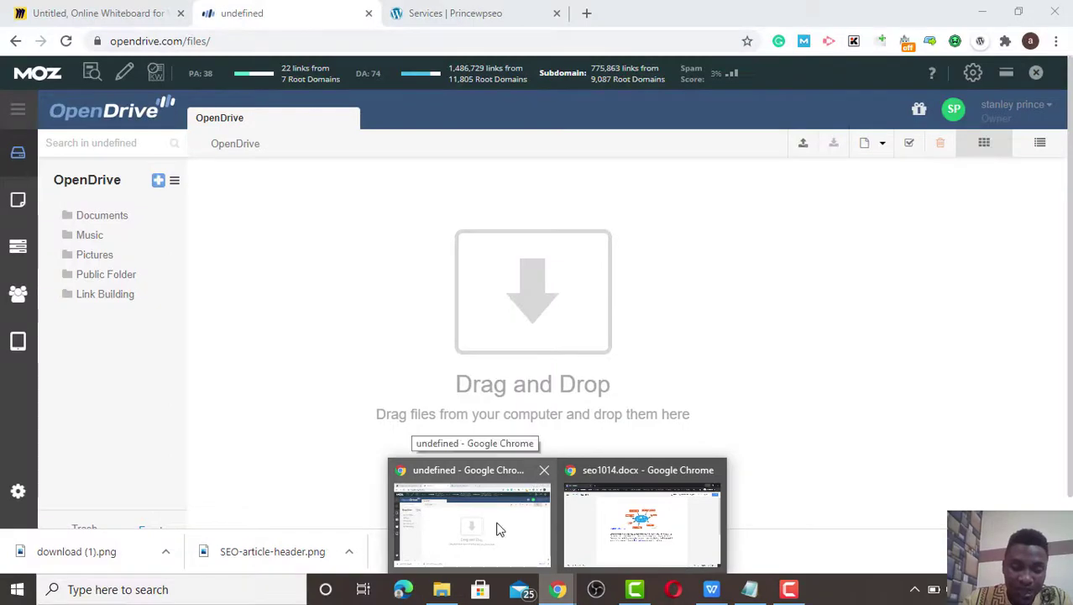
left_click(499, 528)
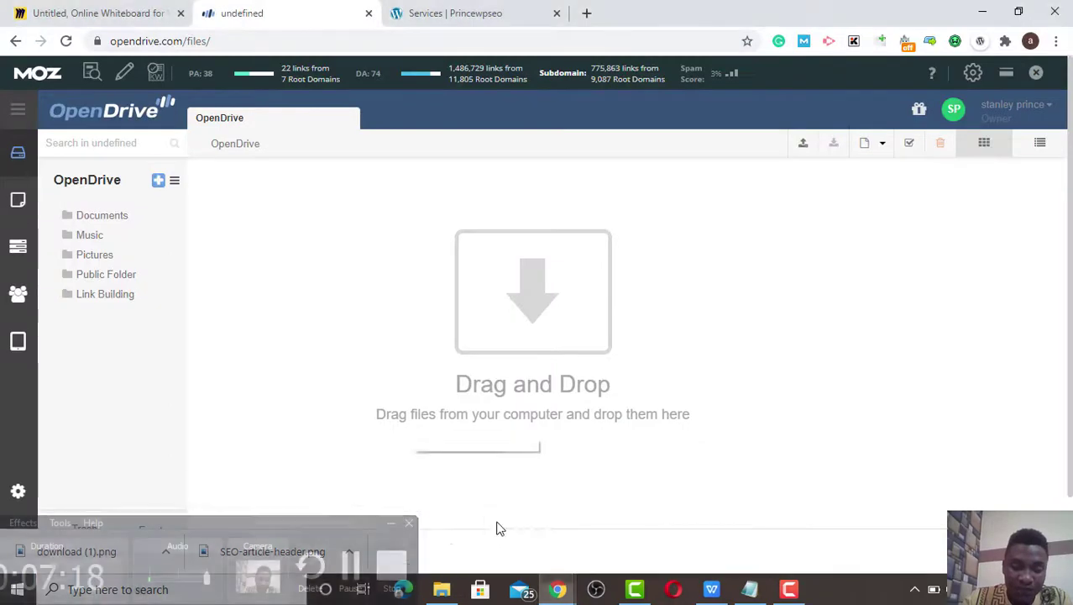
left_click(440, 591)
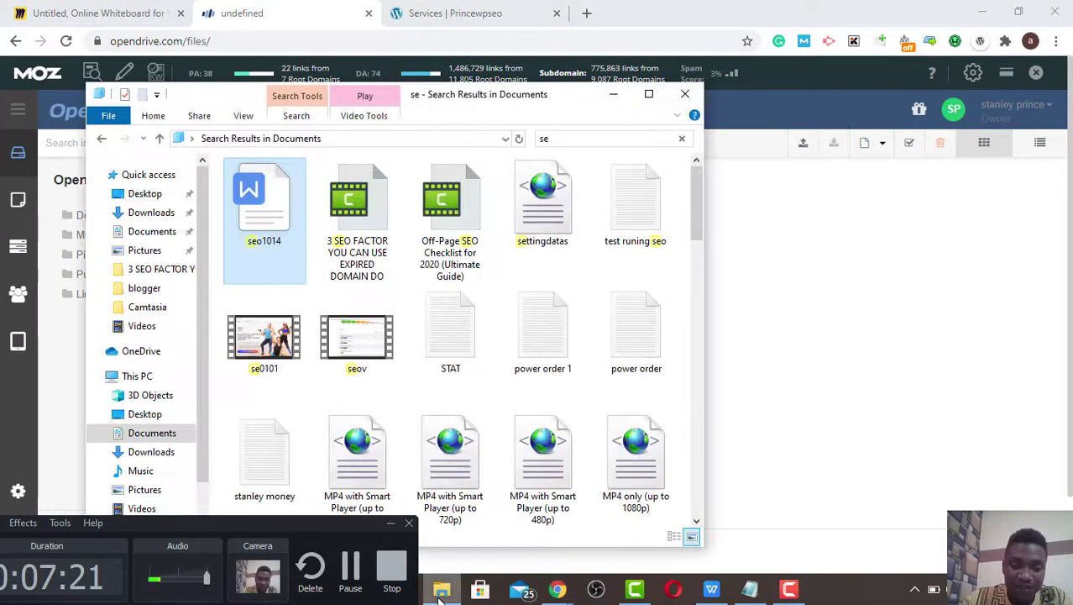
left_click_drag(288, 249, 766, 356)
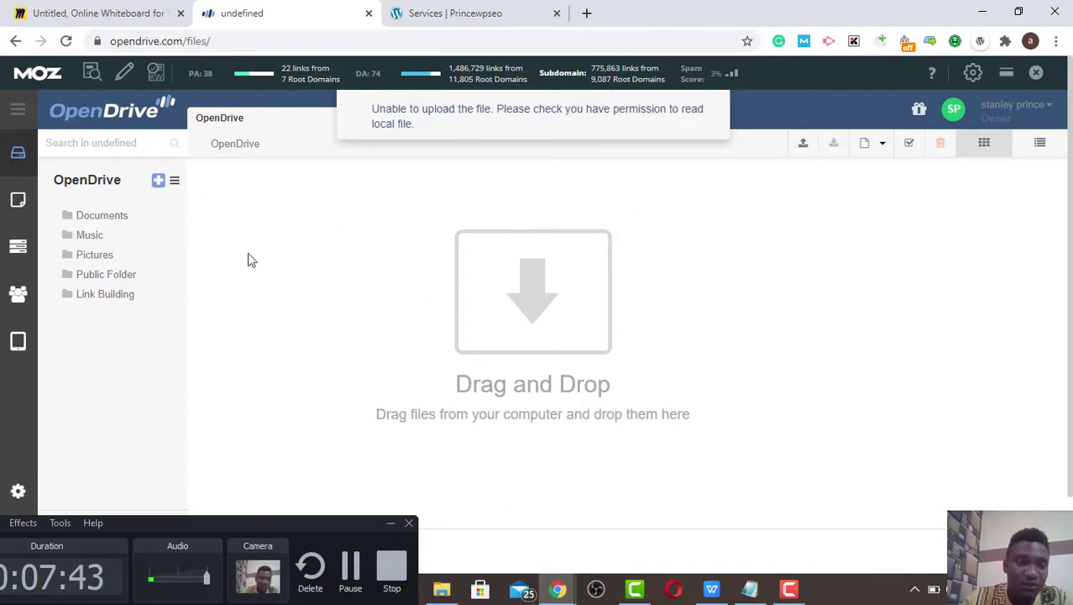
left_click(115, 298)
left_click(441, 591)
left_click_drag(263, 269, 819, 329)
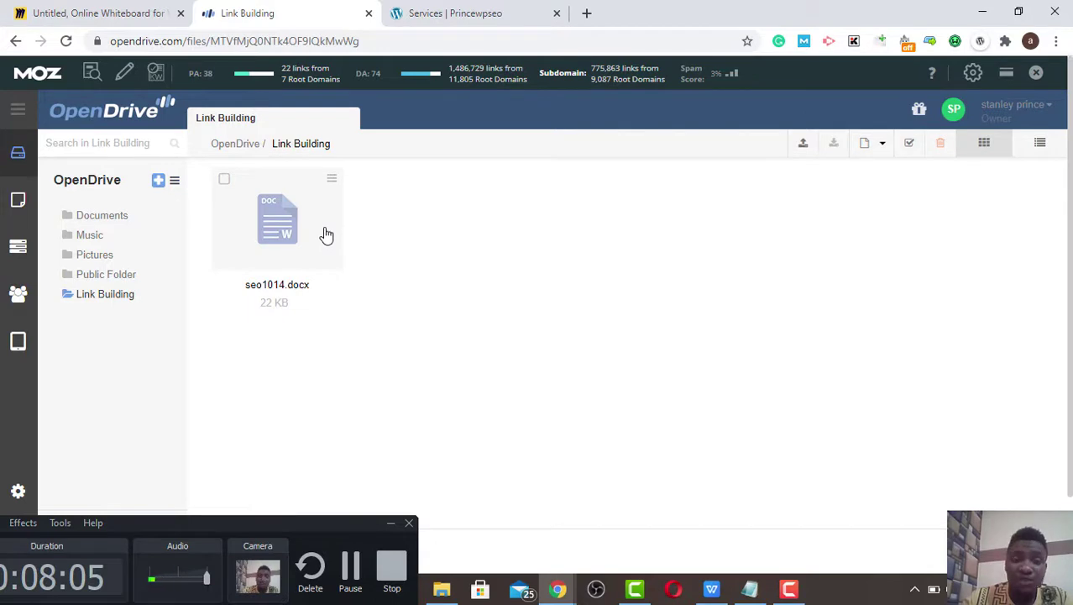
left_click(332, 179)
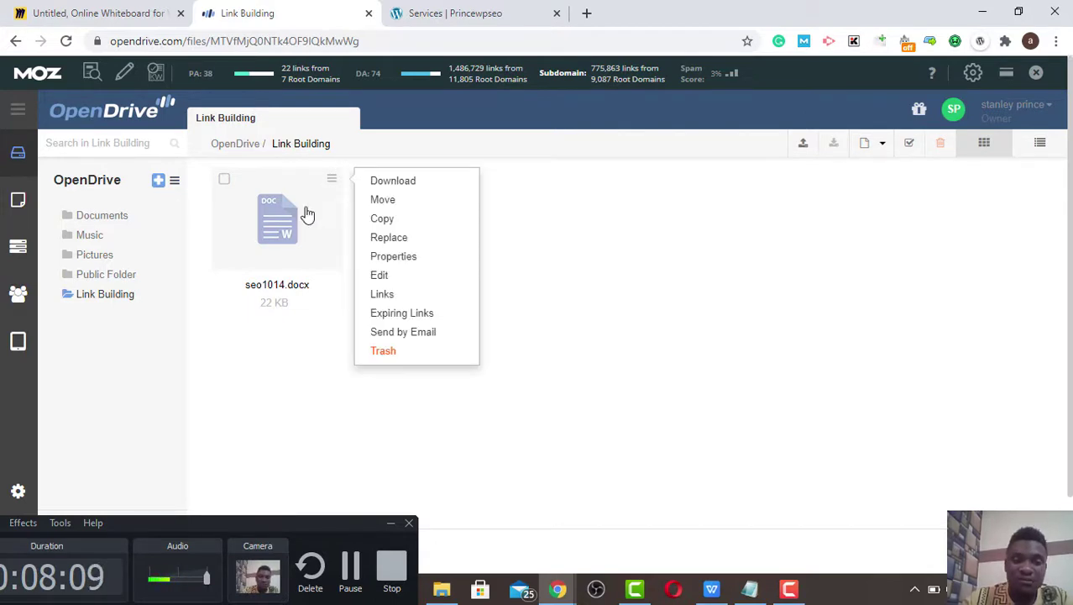
double_click(313, 210)
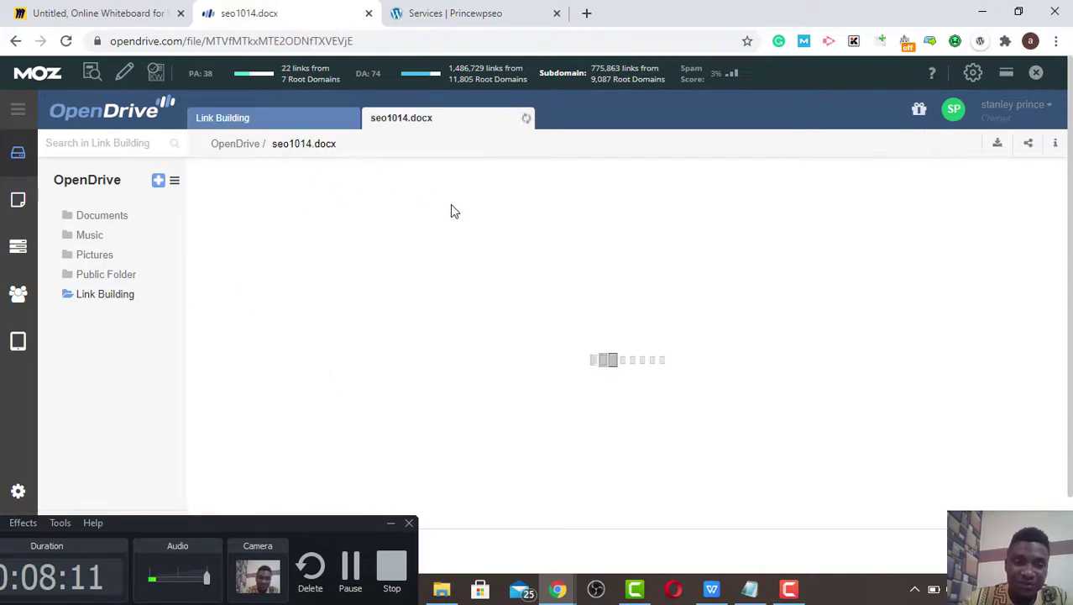
left_click(16, 41)
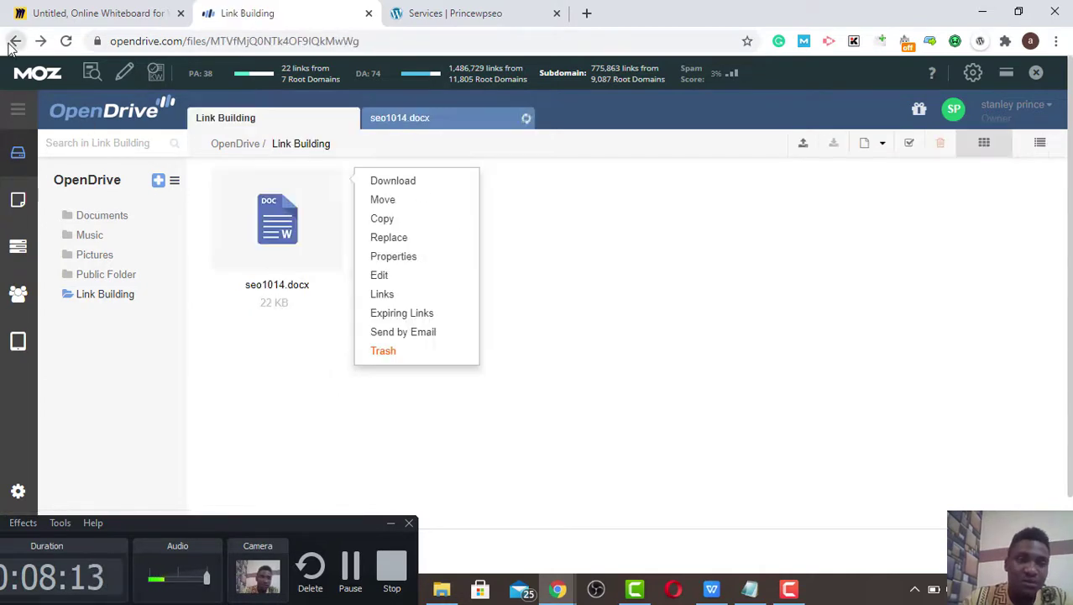
left_click(361, 403)
right_click(311, 248)
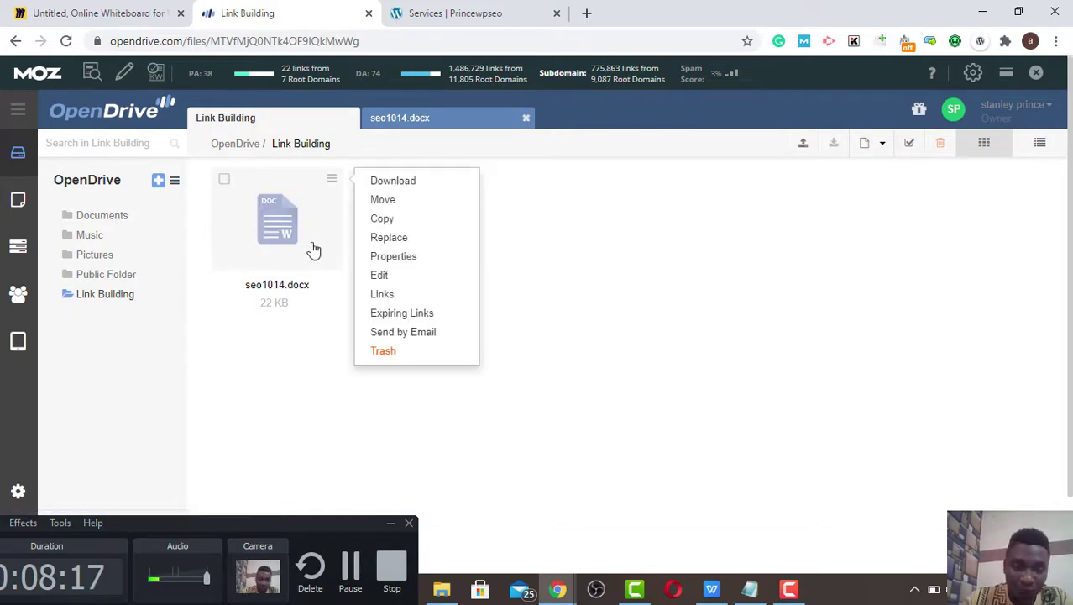
left_click(626, 253)
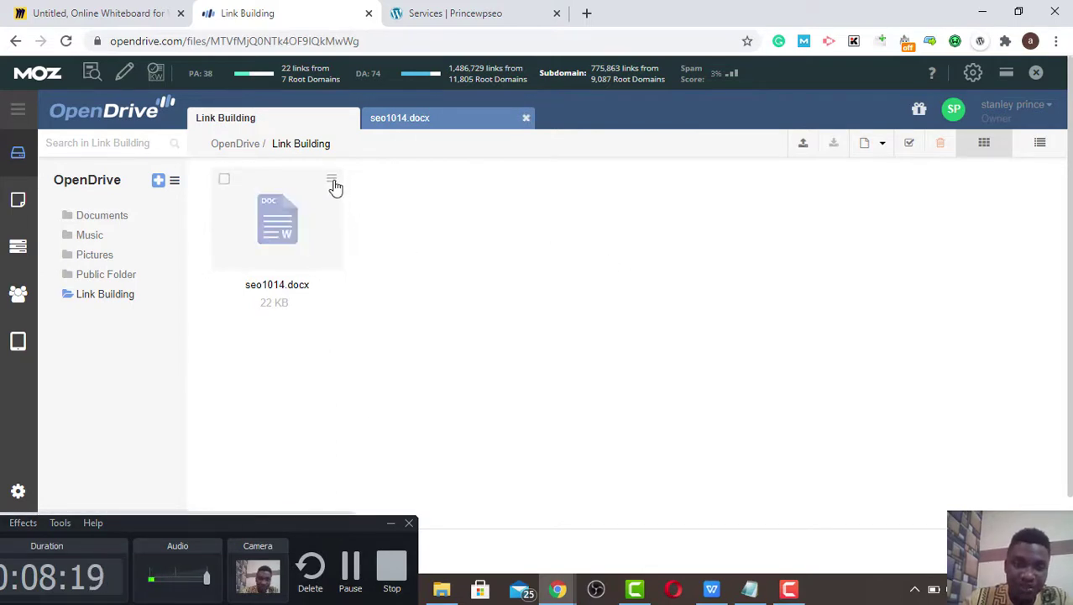
left_click(335, 185)
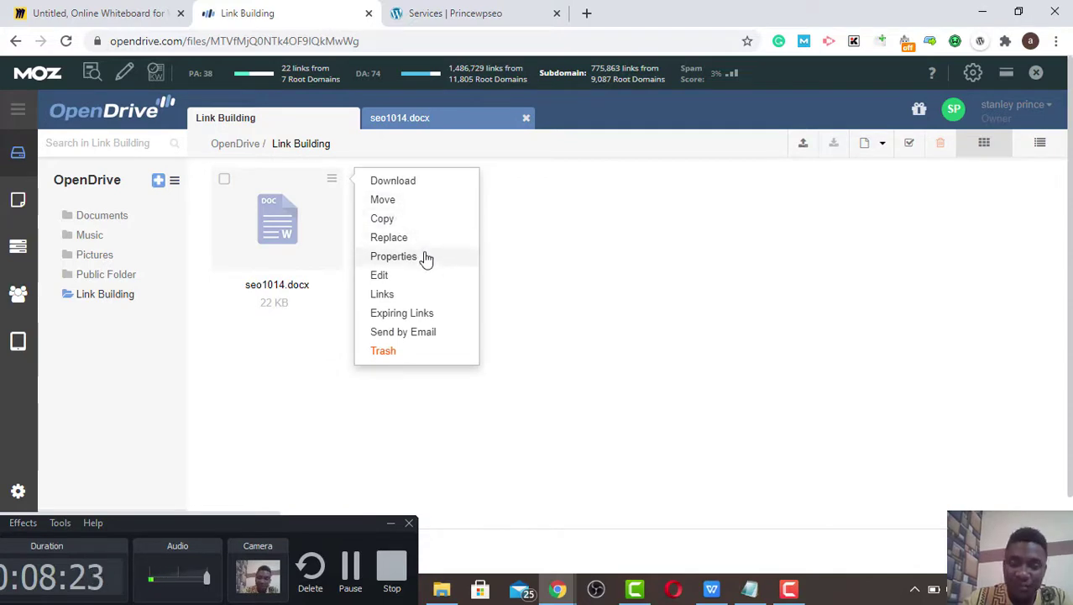
key("ctrl+plus")
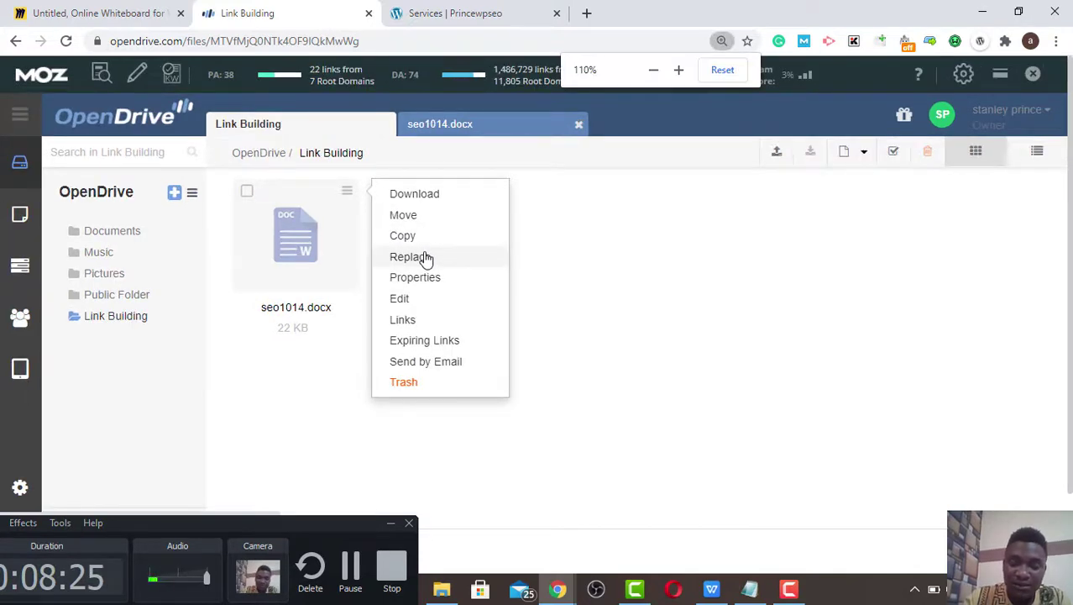
key("ctrl+minus")
key("ctrl+minus")
key("ctrl+minus")
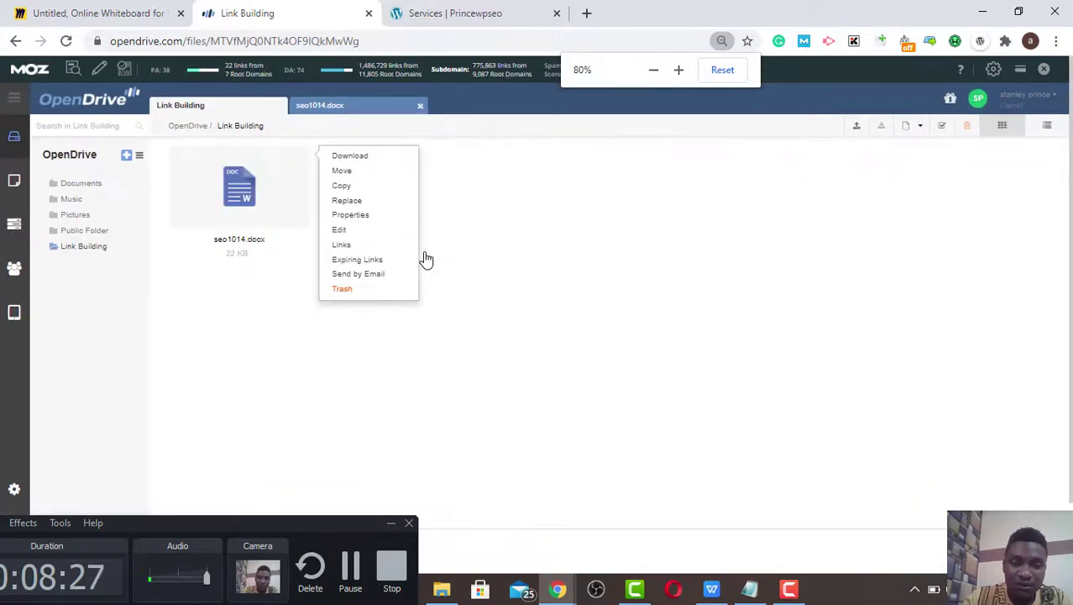
key("ctrl+plus")
key("ctrl+plus")
key("ctrl+plus")
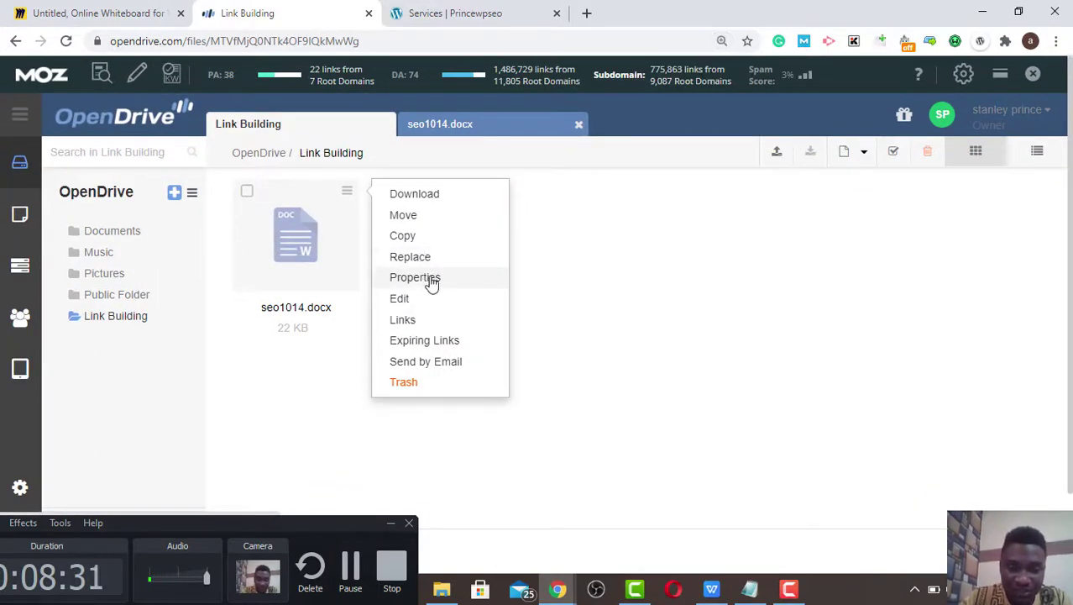
Make seo1014.docx Public with the file description 'Link Building' and save the properties.
left_click(430, 280)
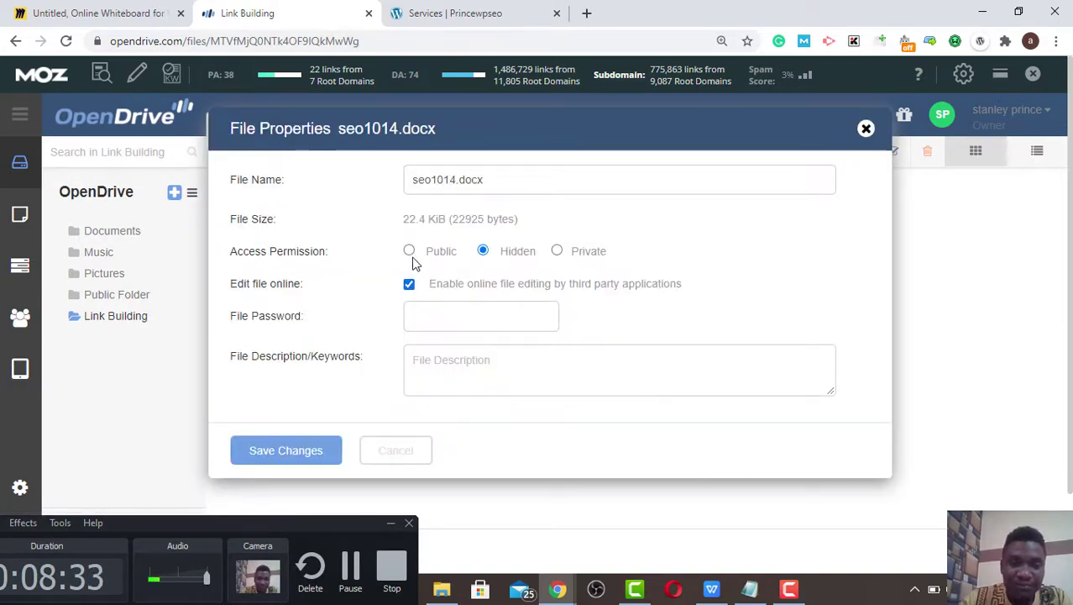
left_click(409, 251)
left_click(462, 380)
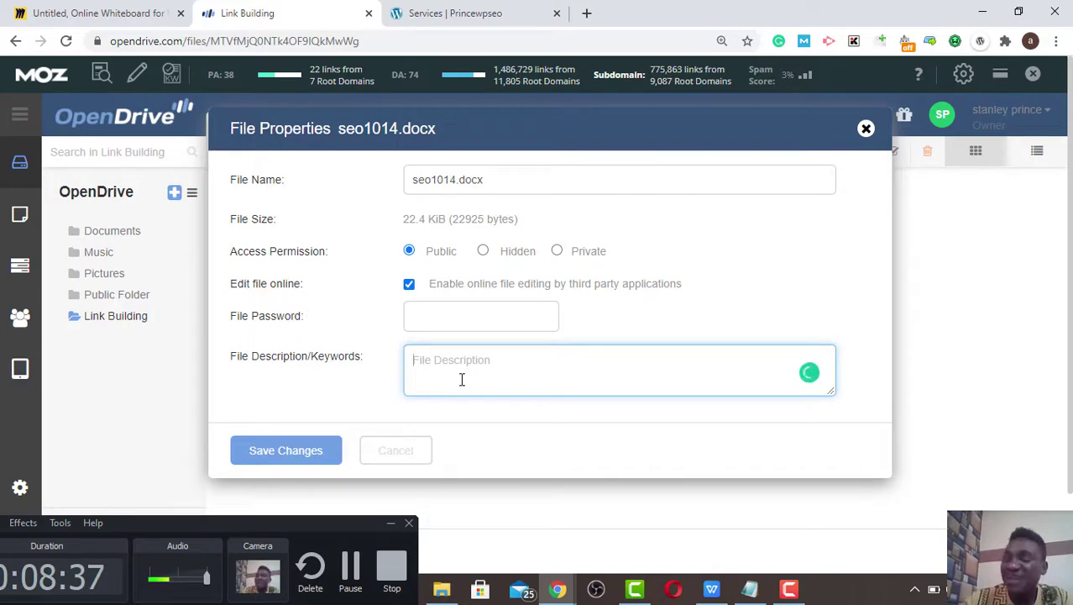
type("Link Build")
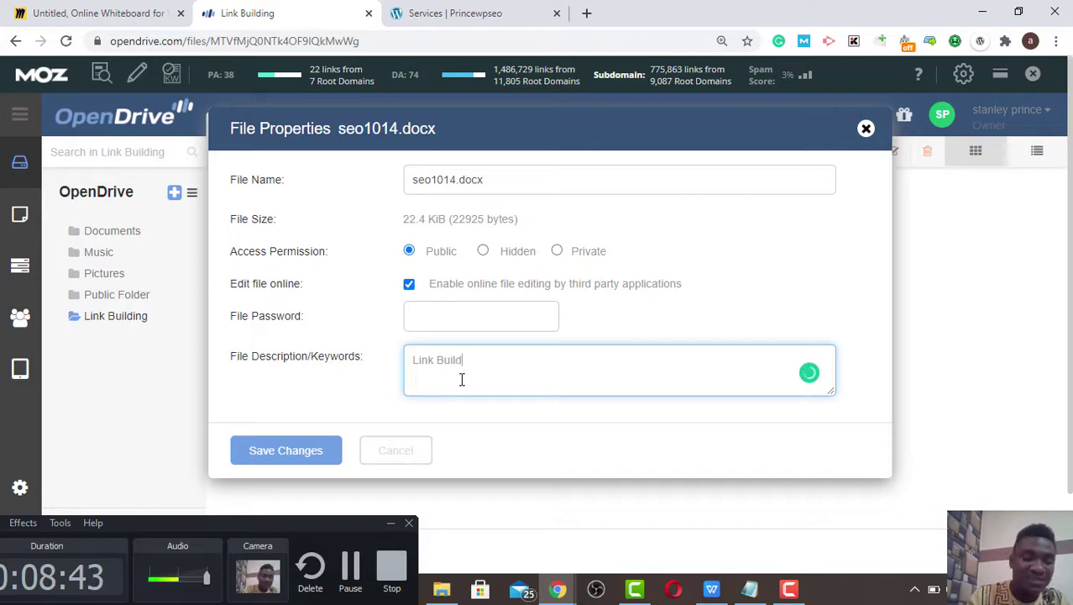
type("ing")
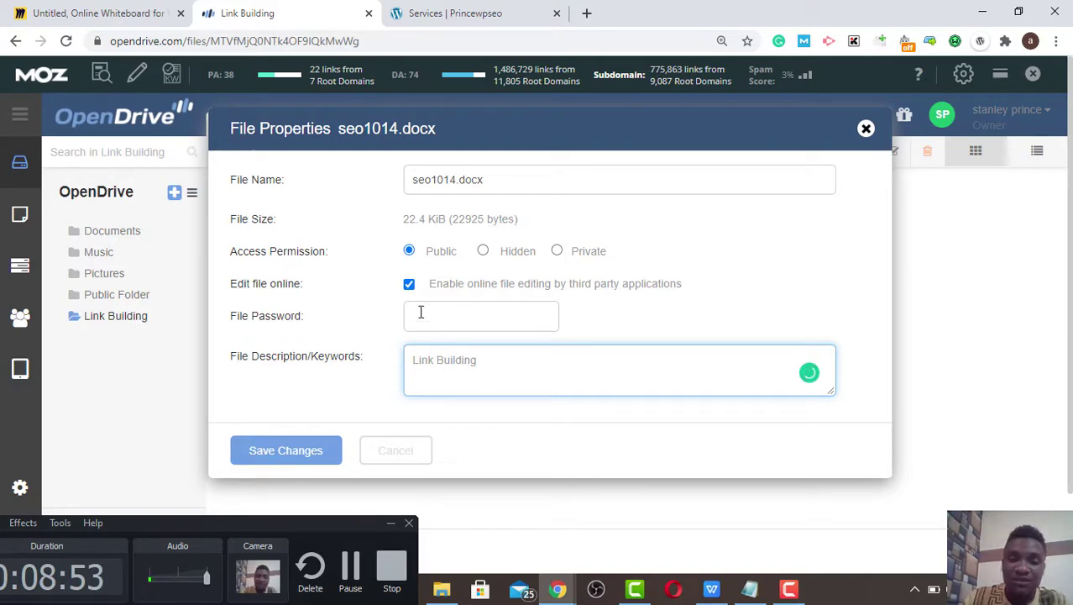
left_click(411, 254)
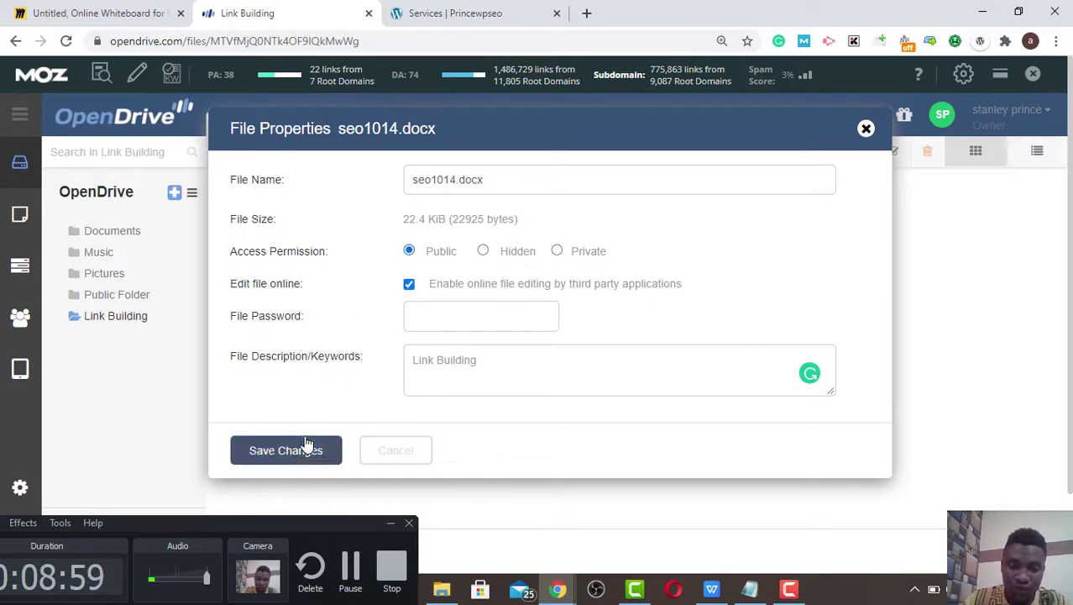
left_click(285, 451)
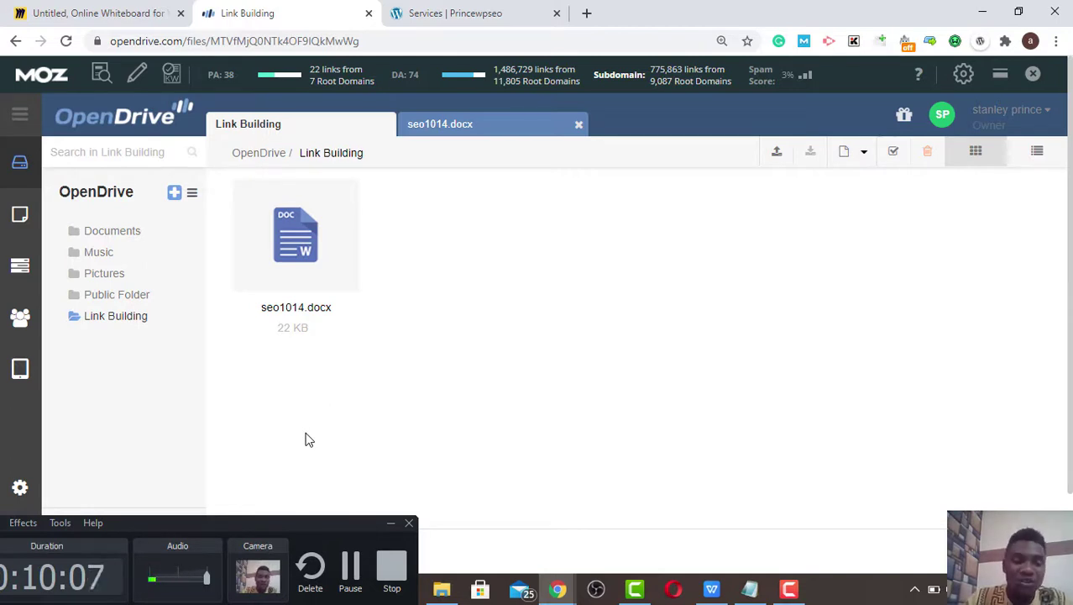
Open seo1014.docx in the online editor to check its content.
double_click(313, 288)
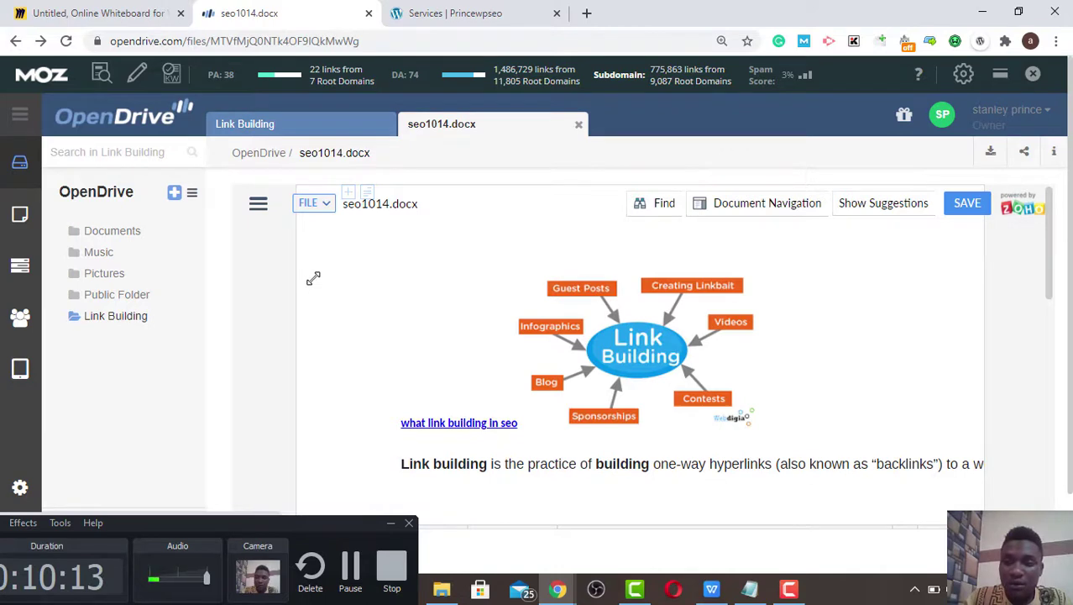
left_click(15, 42)
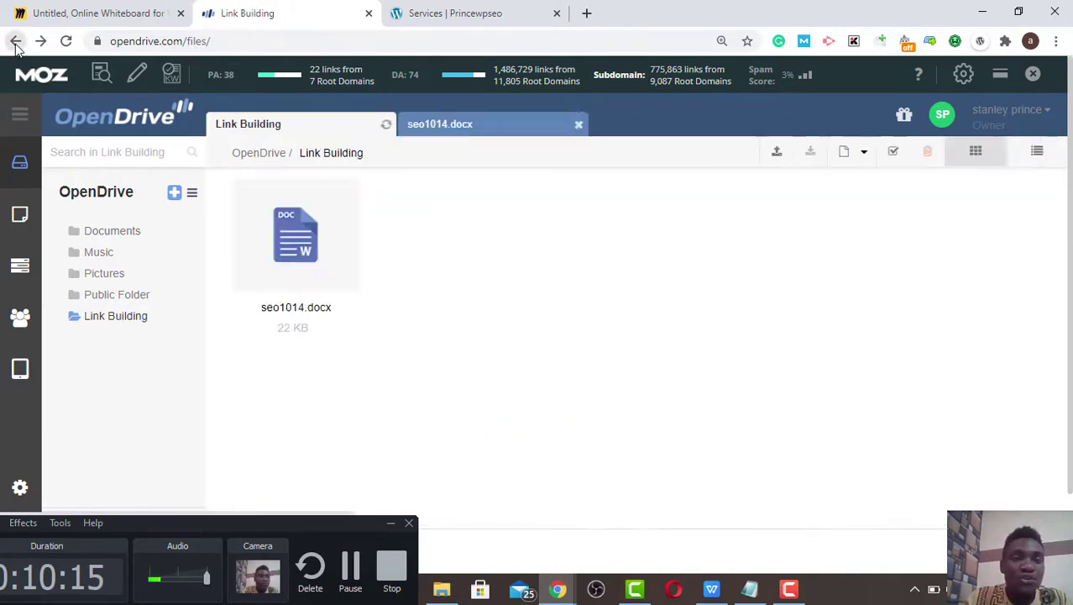
left_click(15, 42)
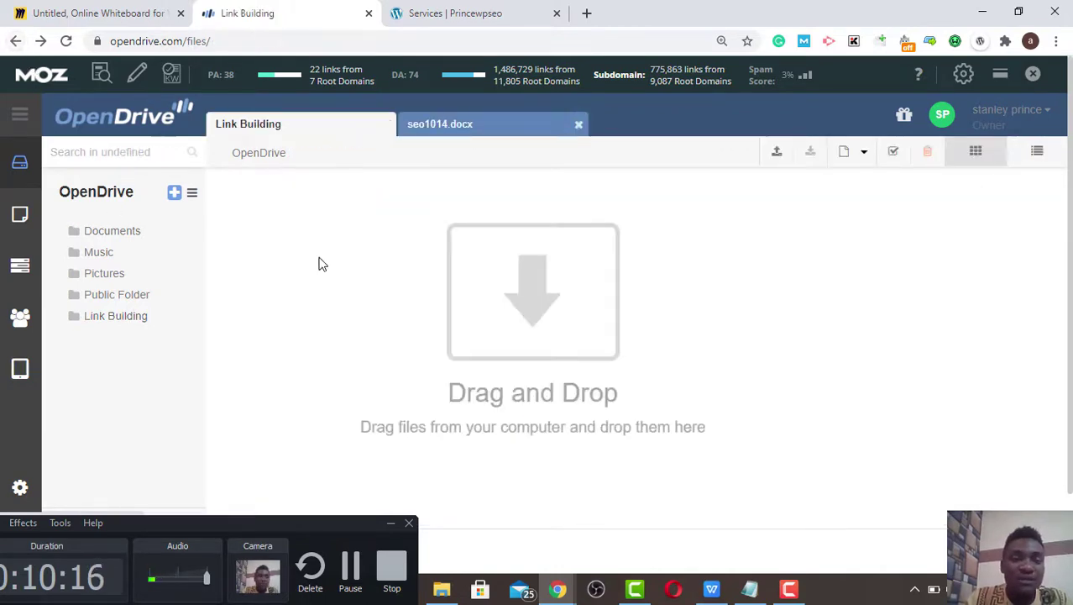
left_click(434, 142)
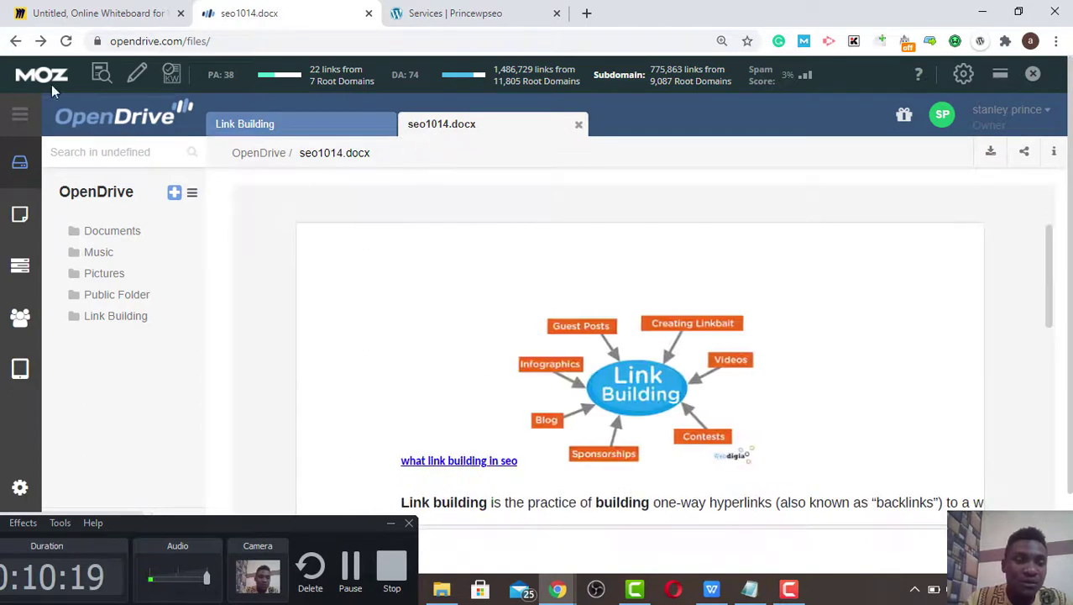
Return to the Link Building folder under Public Folder in the file browser.
left_click(18, 43)
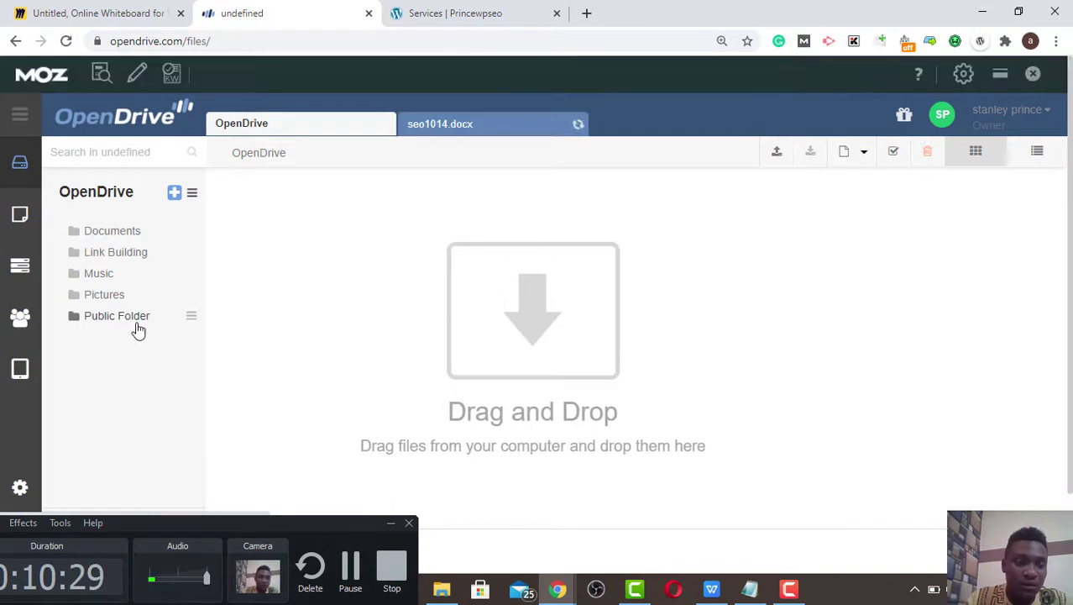
left_click(134, 321)
left_click(122, 262)
Show the Links window for seo1014.docx and select its Direct Link (streaming) URL.
right_click(309, 290)
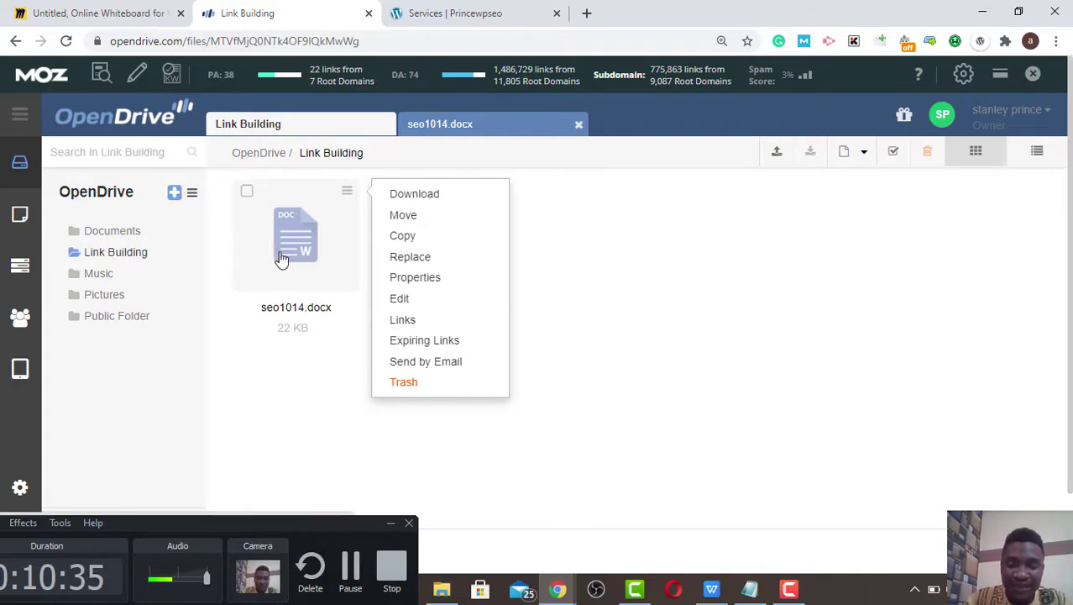
left_click(401, 322)
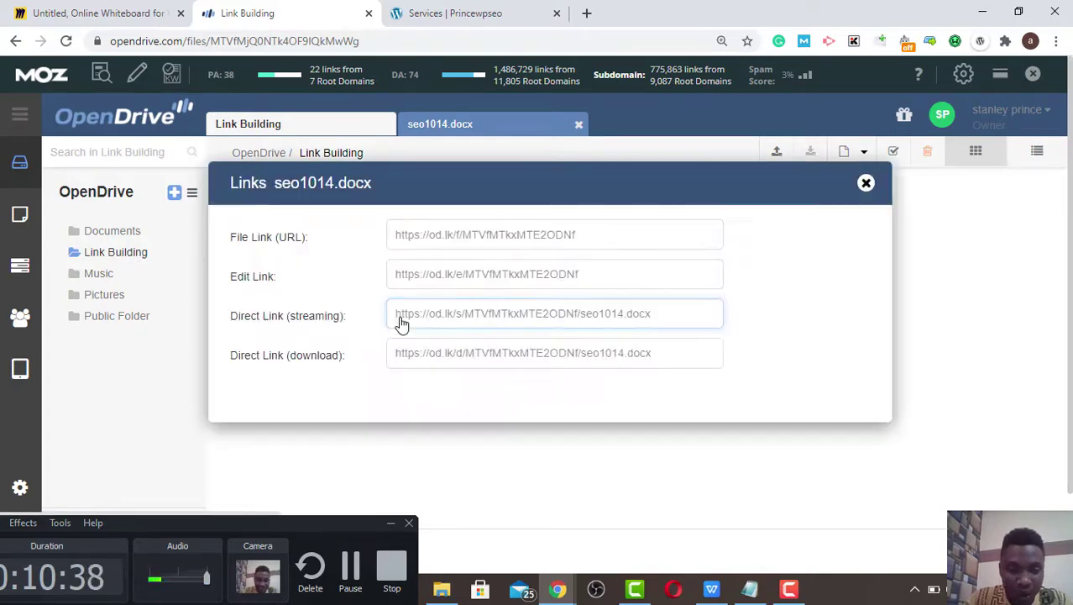
left_click(438, 282)
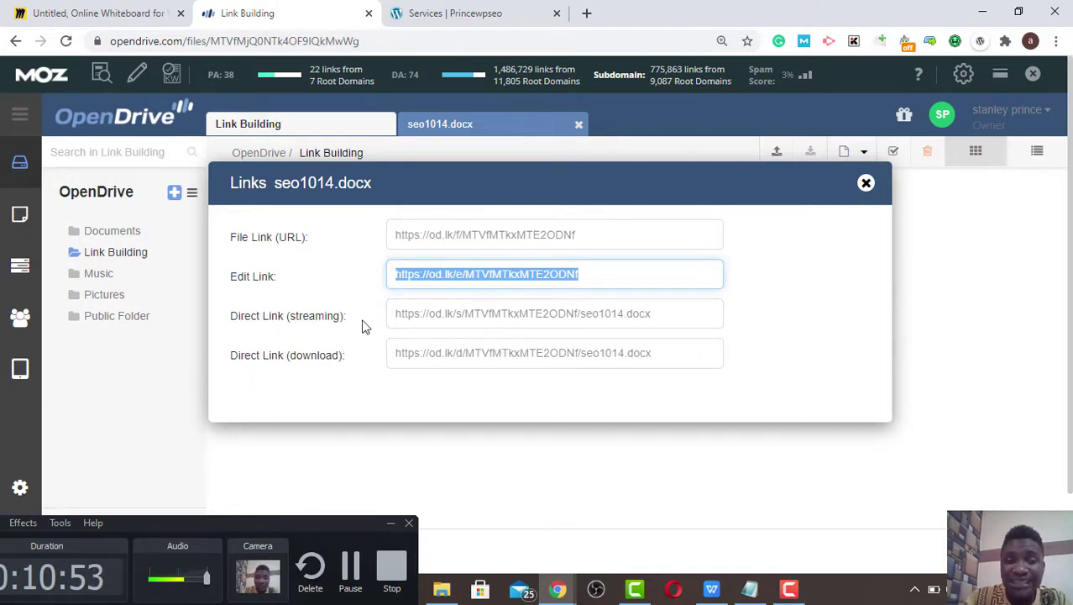
left_click(498, 323)
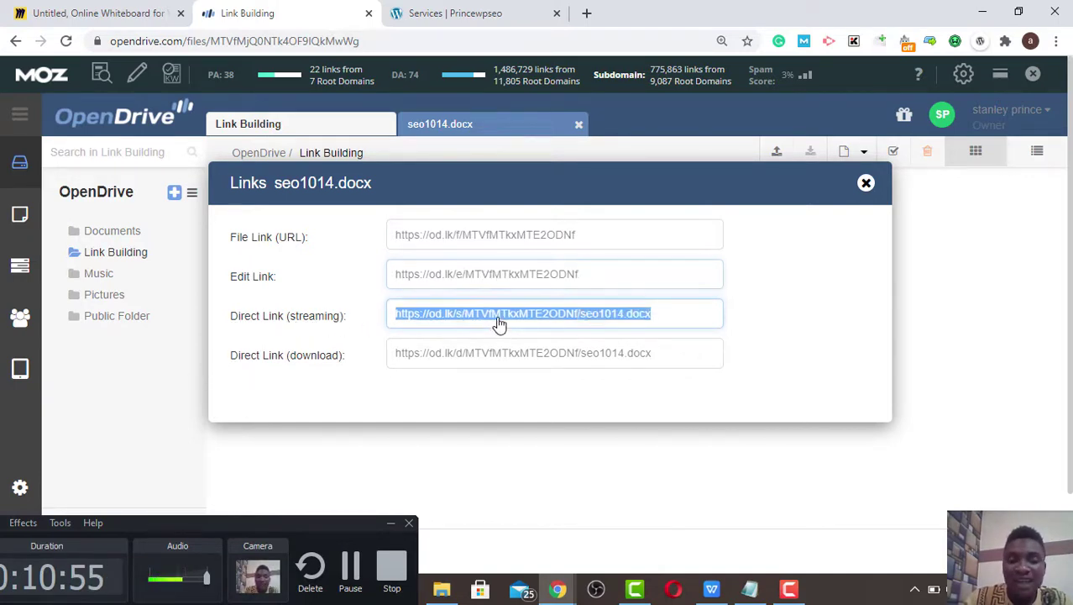
left_click(498, 324, "shift")
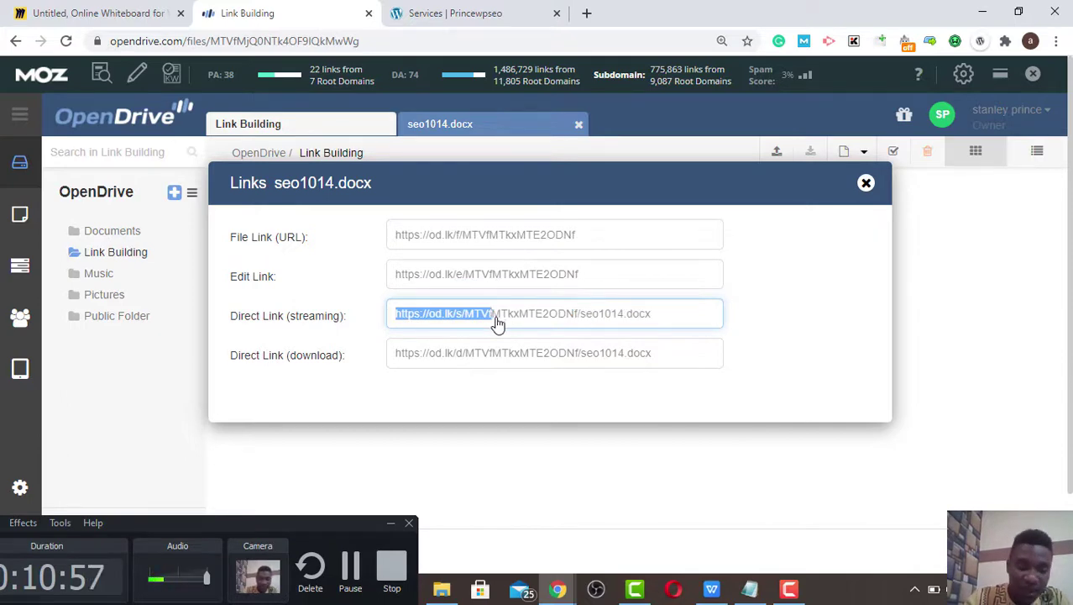
left_click(498, 324)
key("ctrl+c")
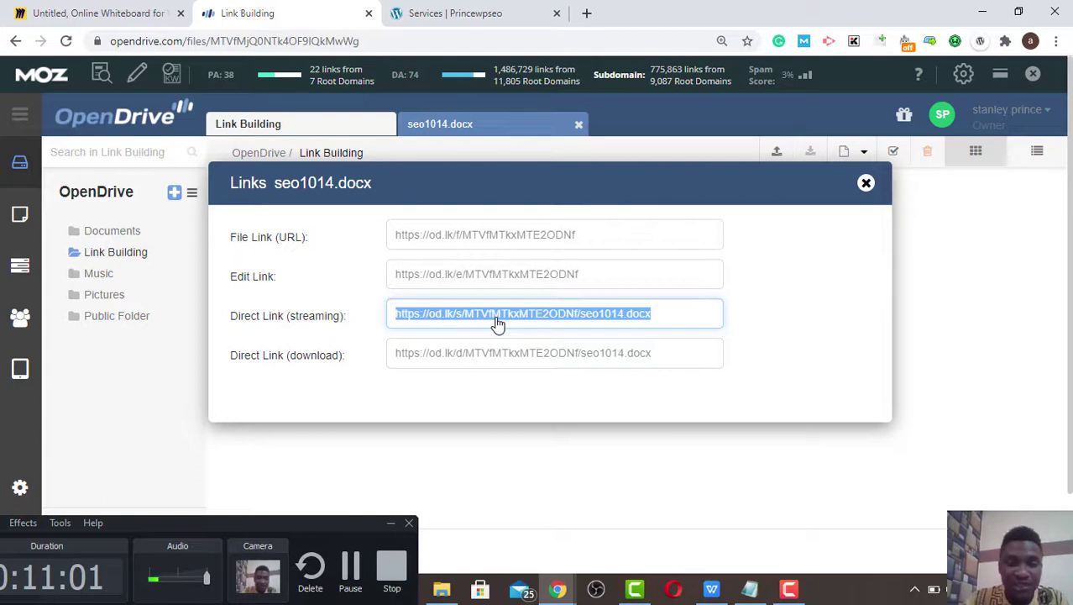
Paste the od.lk streaming link into a new Chrome tab and load it, downloading seo1014 (2).docx.
left_click(592, 14)
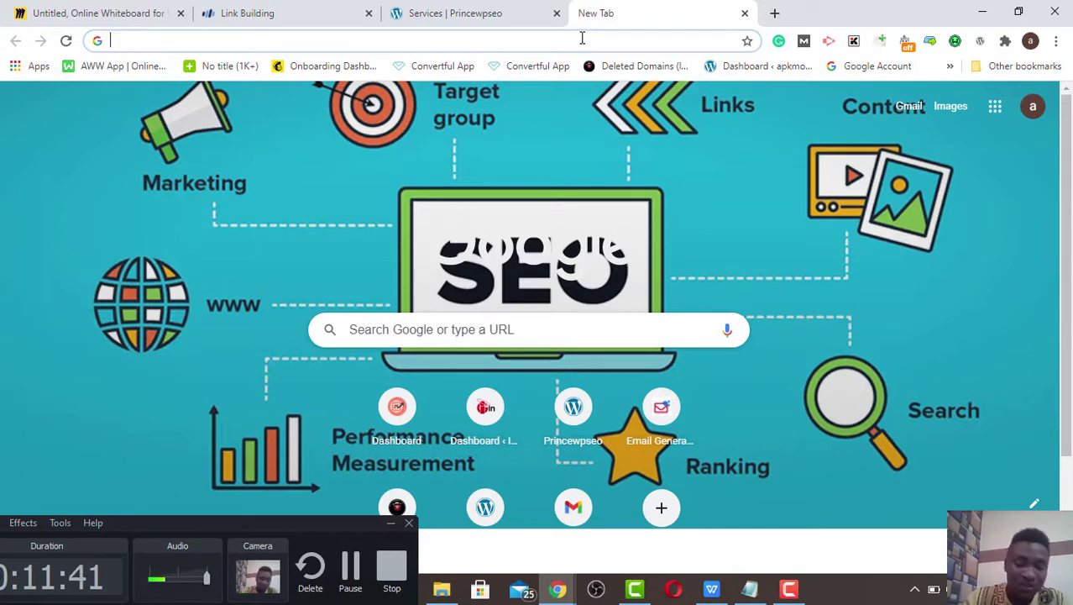
key("ctrl+v")
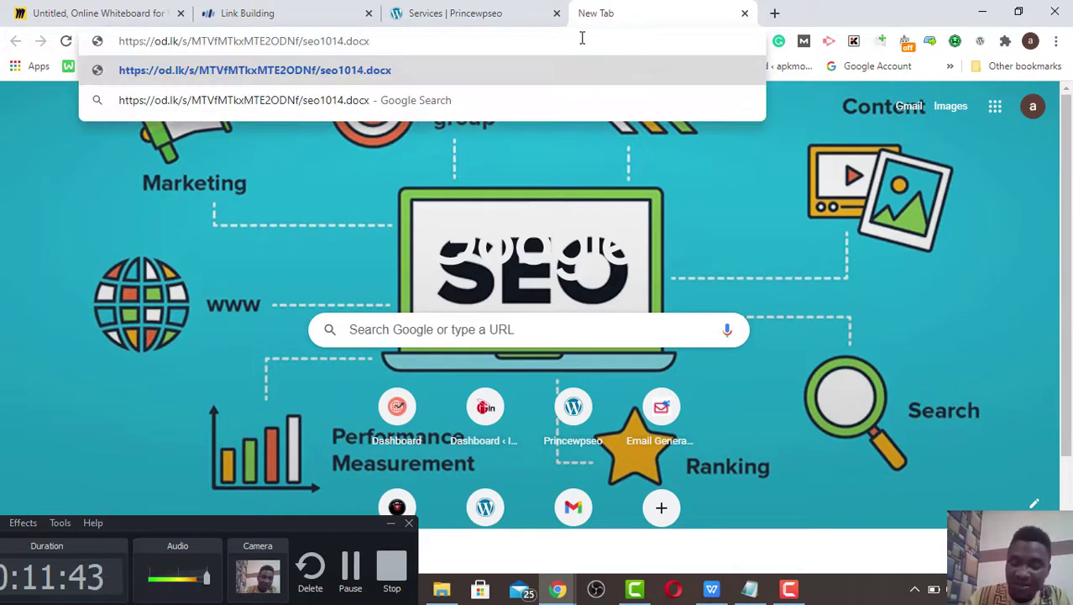
key("Return")
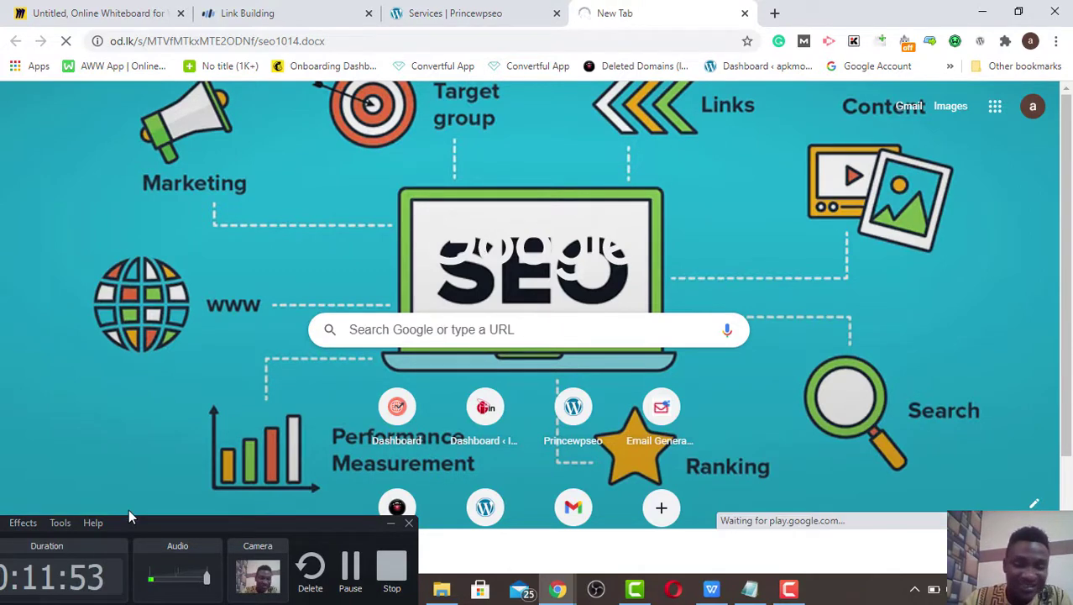
left_click_drag(123, 529, 569, 415)
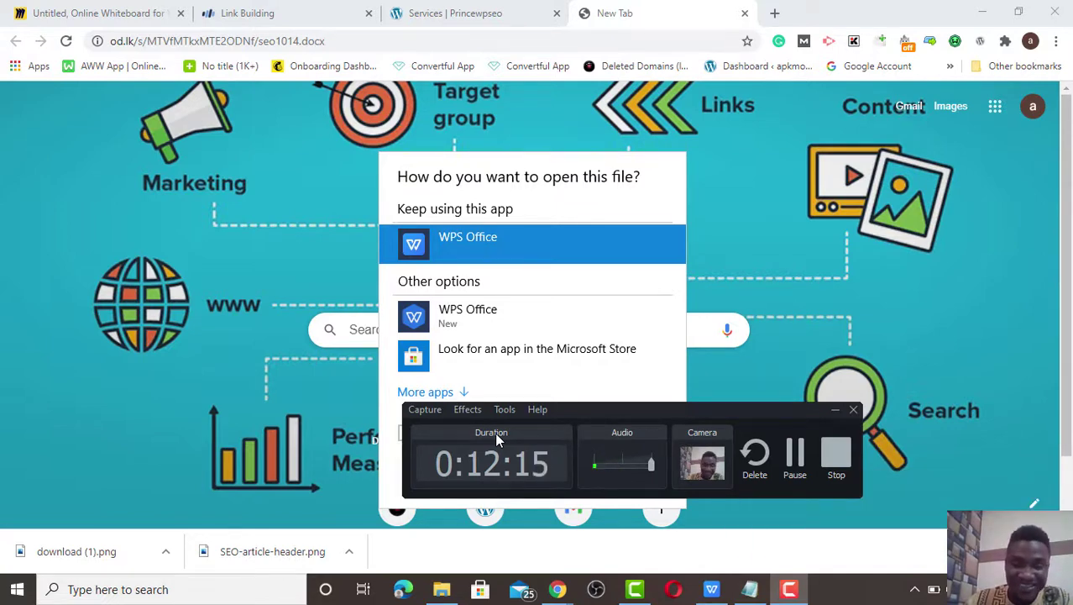
left_click_drag(583, 410, 163, 495)
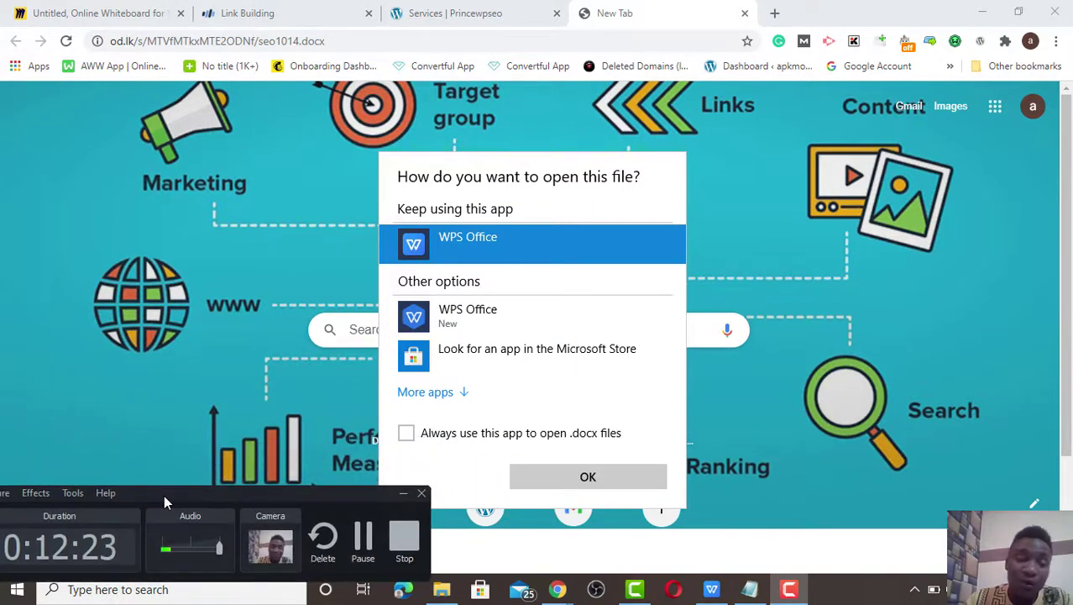